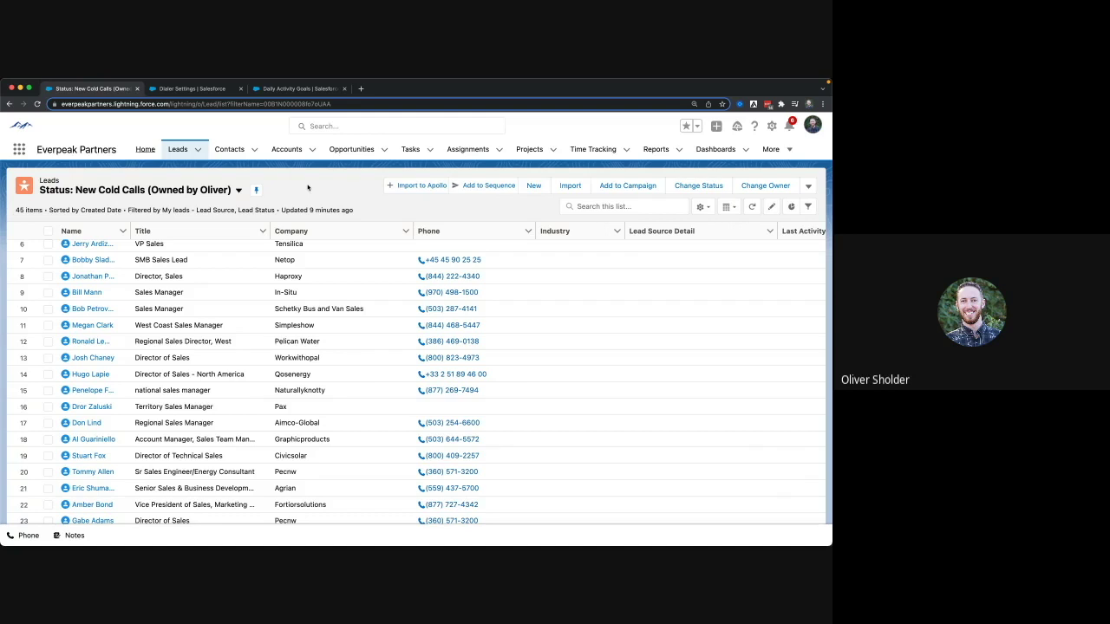
Open the global search box above the New Cold Calls leads list.
{"action": "left_click", "coordinate": [323, 126]}
Search 'ty' and dial the Everpeak Partners executive assistant from the contact's preview card.
{"action": "type", "text": "ty"}
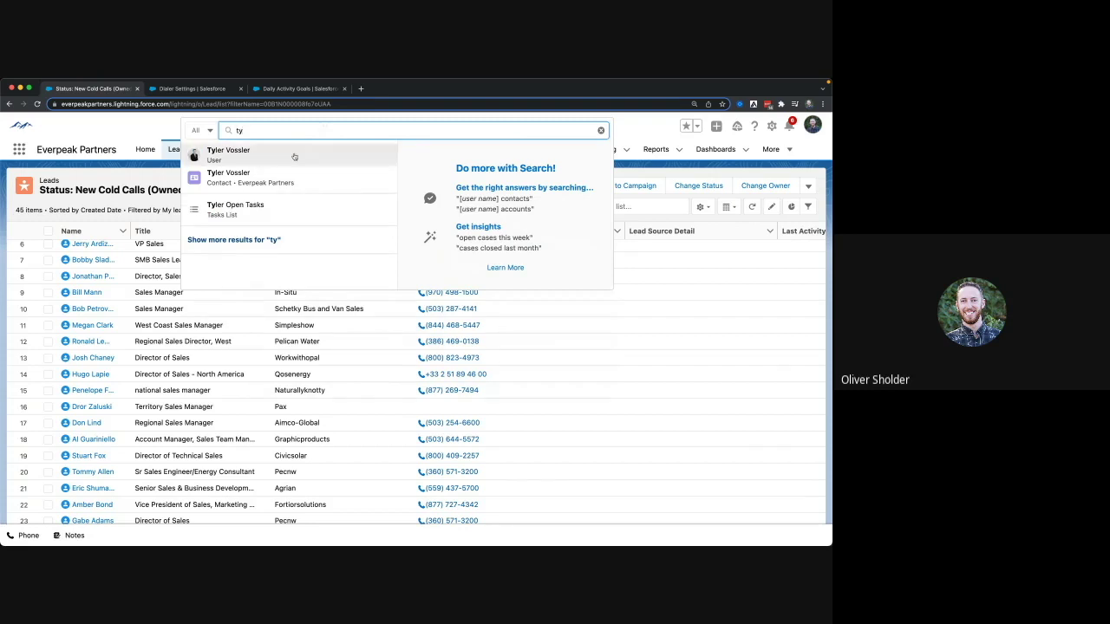
{"action": "mouse_move", "coordinate": [286, 176]}
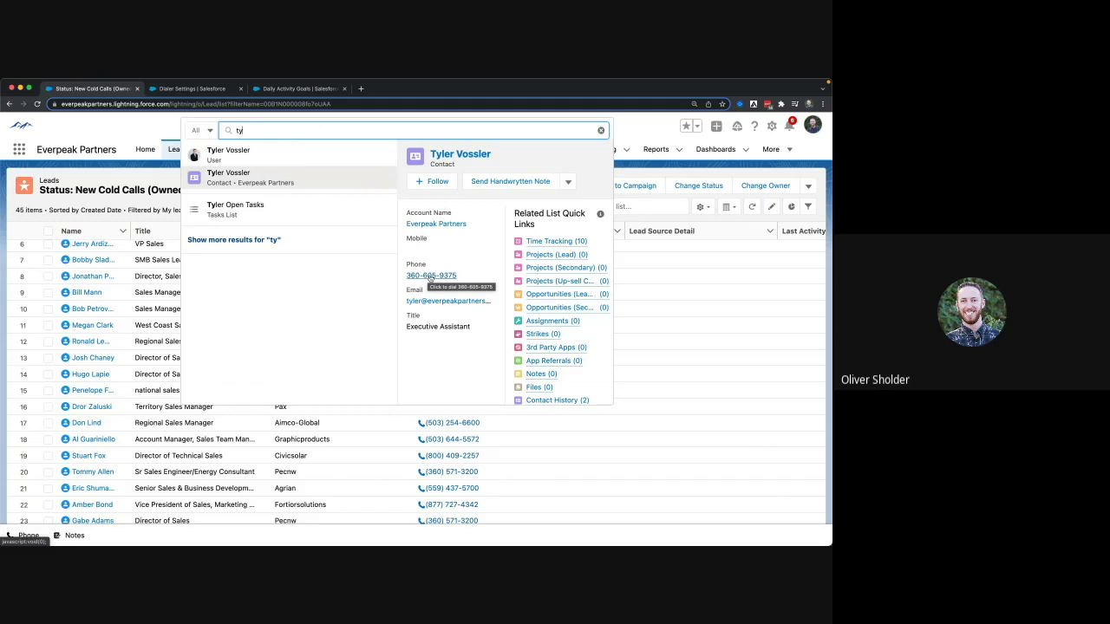
{"action": "left_click", "coordinate": [430, 276]}
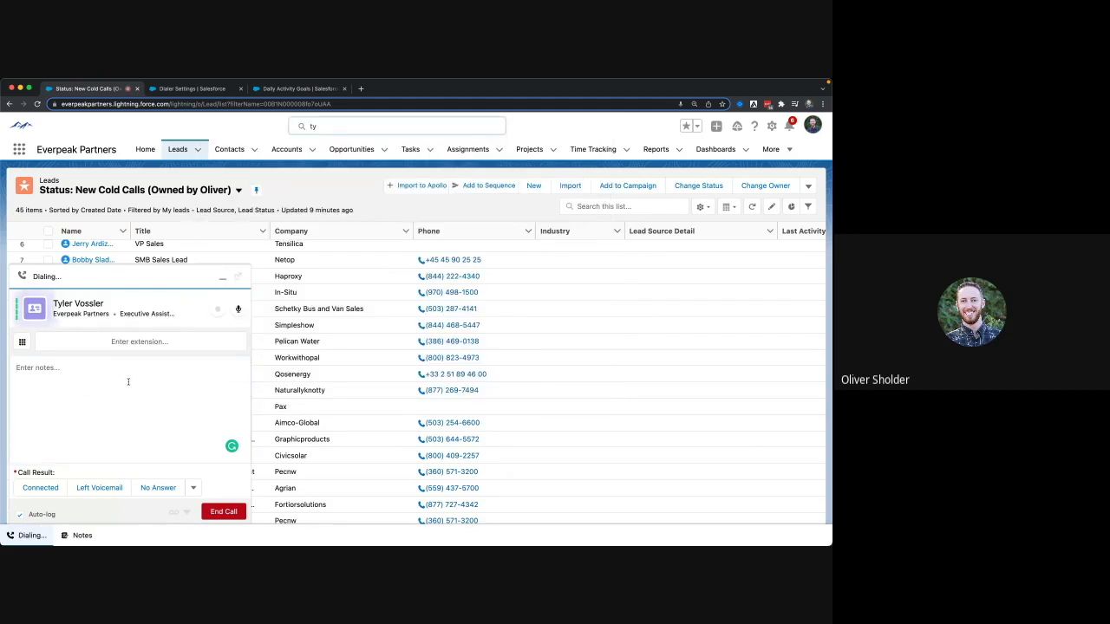
Set the Everpeak Partners call result to Connected and end the call so it is logged.
{"action": "left_click", "coordinate": [106, 378]}
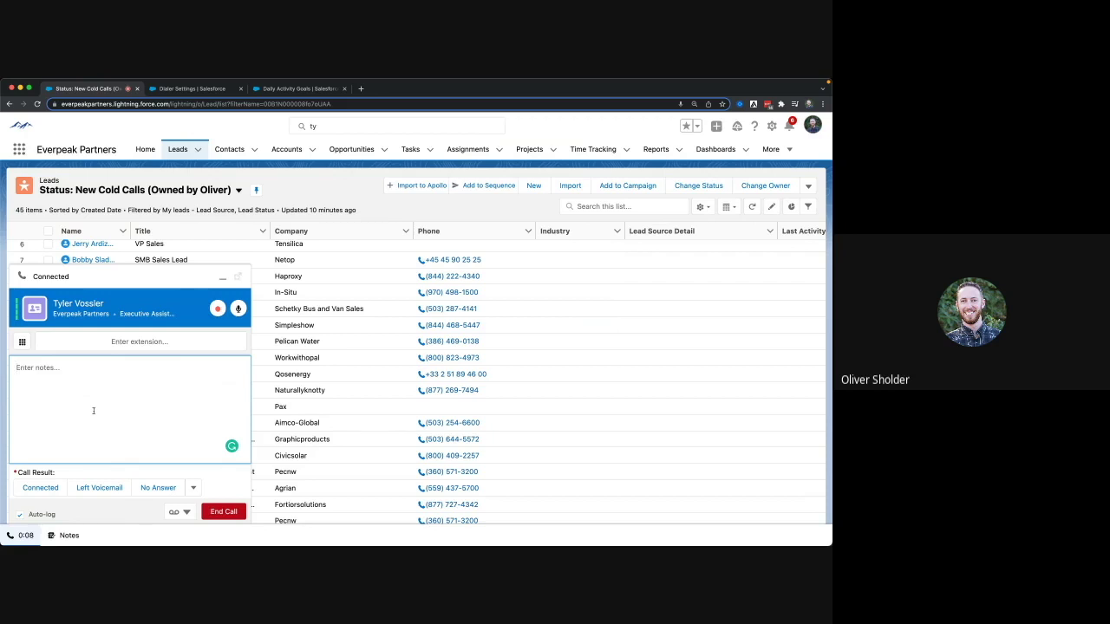
{"action": "left_click", "coordinate": [41, 488]}
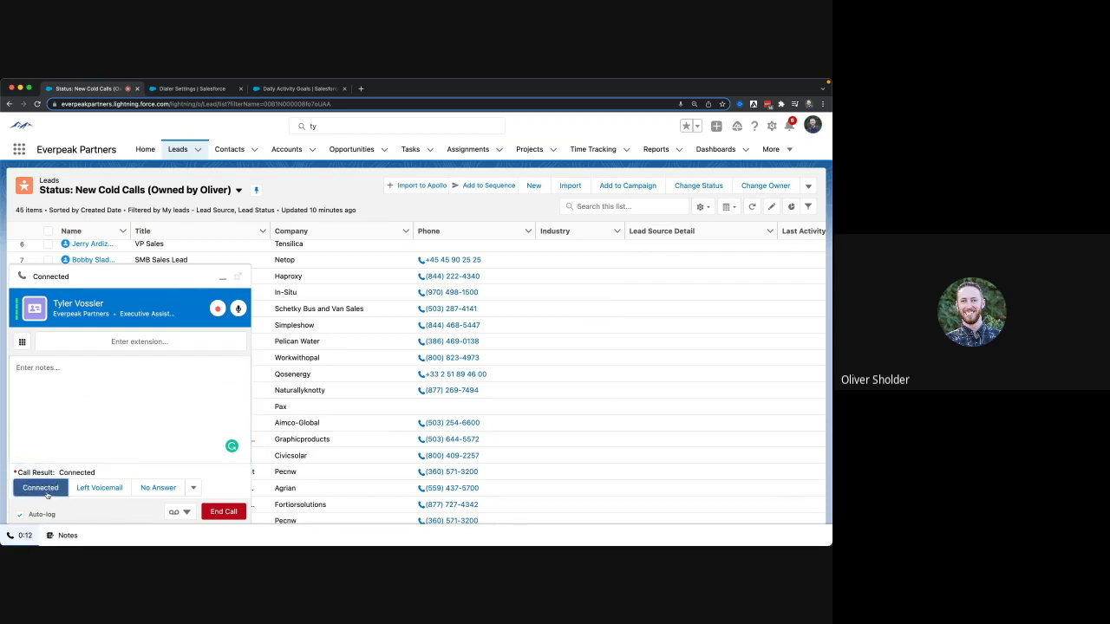
{"action": "left_click", "coordinate": [104, 417]}
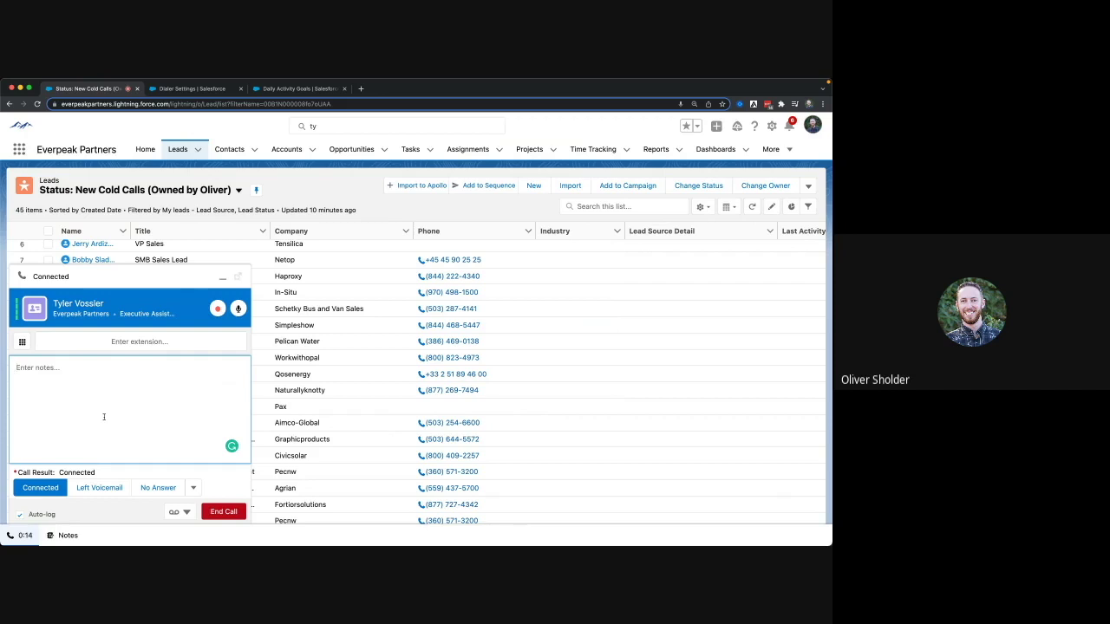
{"action": "left_click", "coordinate": [223, 511]}
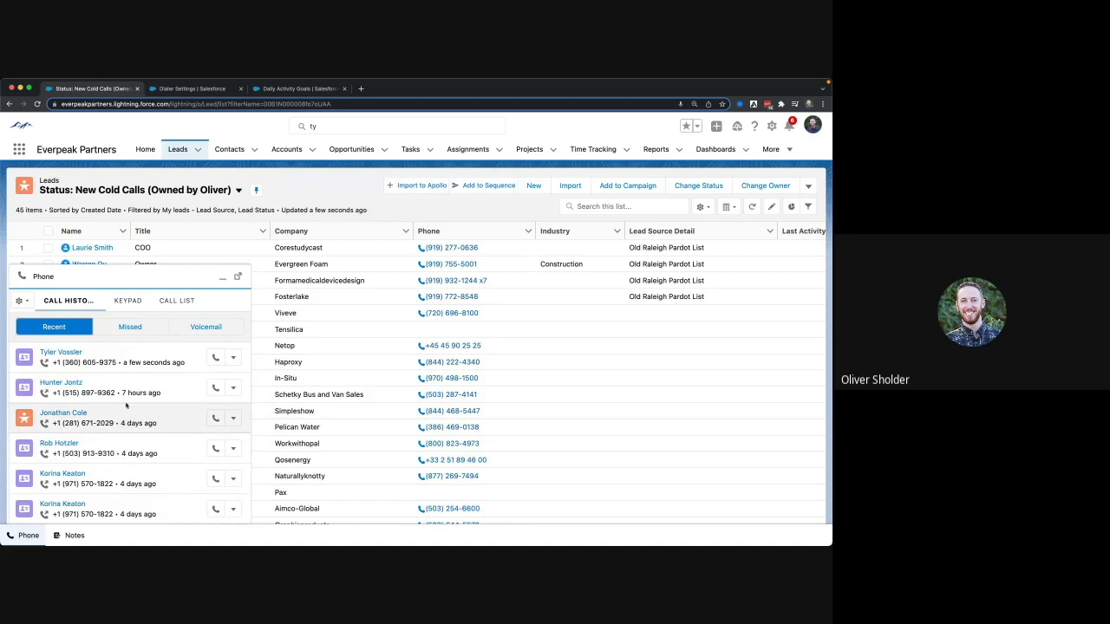
Check the Voicemail, Missed and Recent tabs, view the keypad, then the seven-lead call list.
{"action": "left_click", "coordinate": [189, 326]}
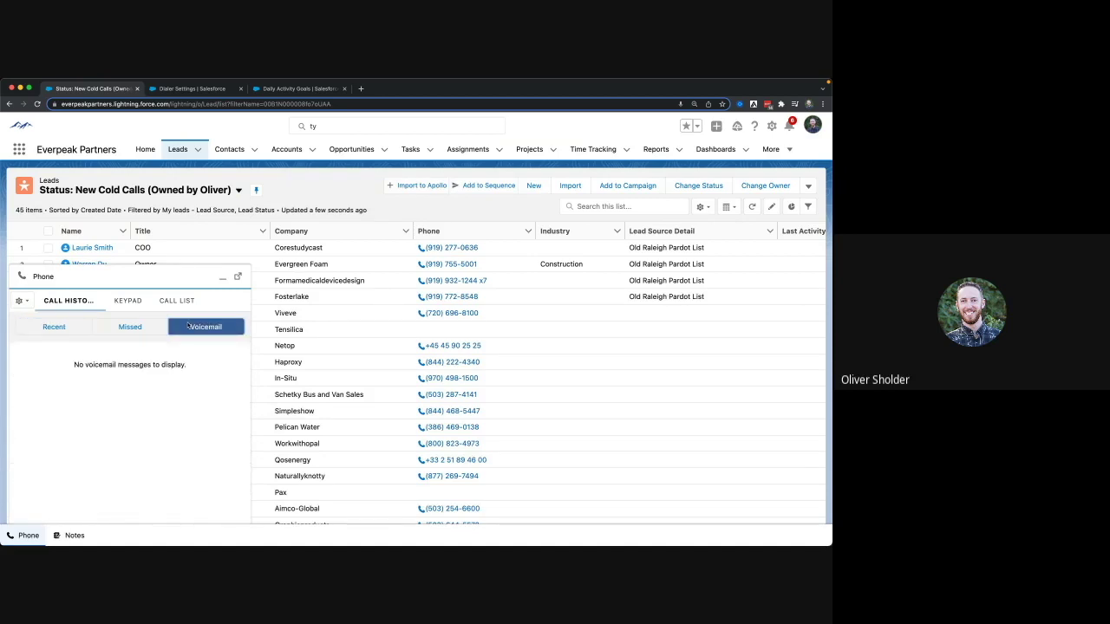
{"action": "left_click", "coordinate": [134, 330]}
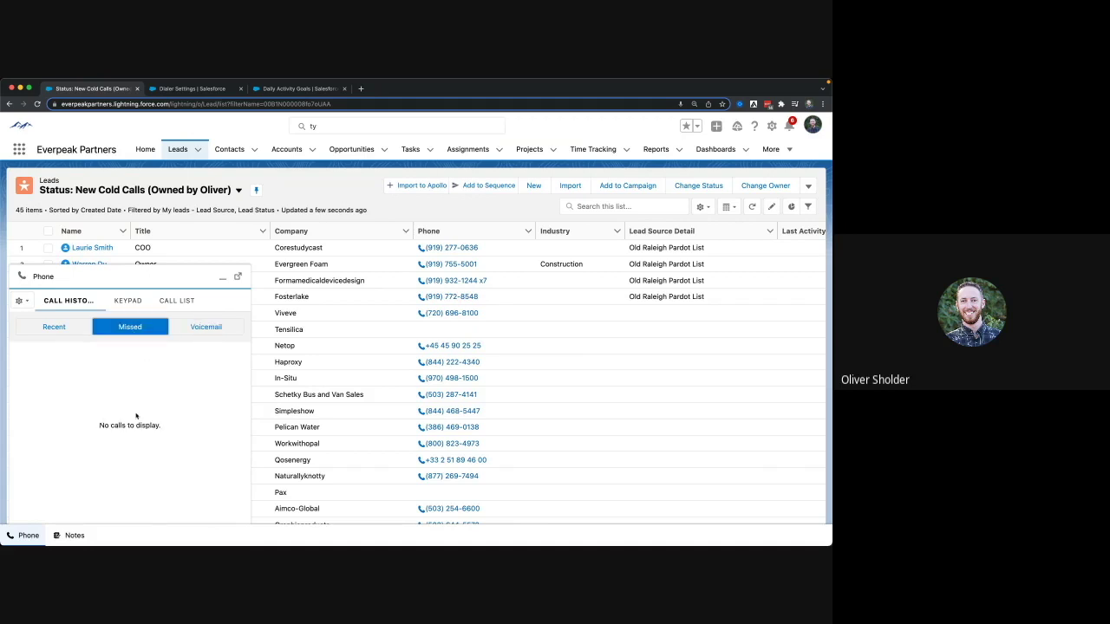
{"action": "left_click", "coordinate": [61, 330]}
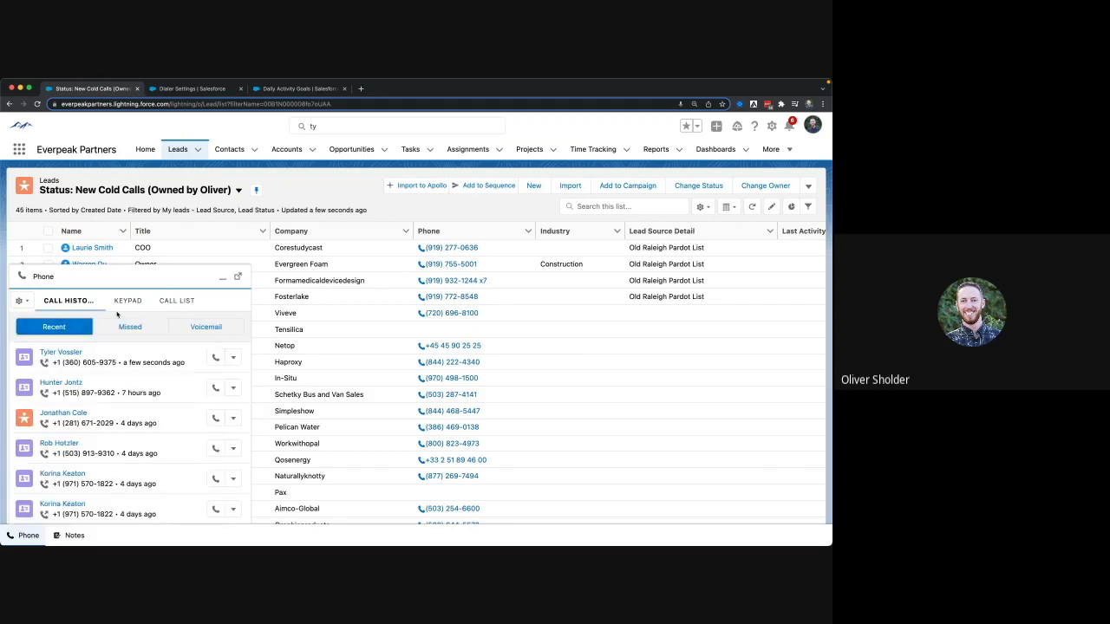
{"action": "left_click", "coordinate": [128, 301]}
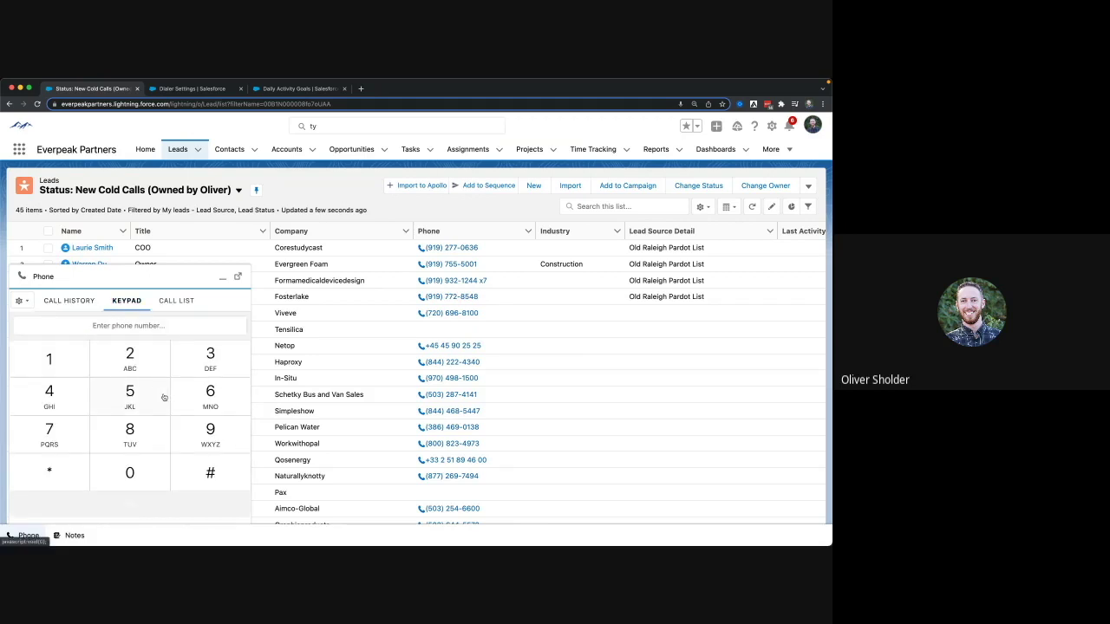
{"action": "left_click", "coordinate": [187, 301]}
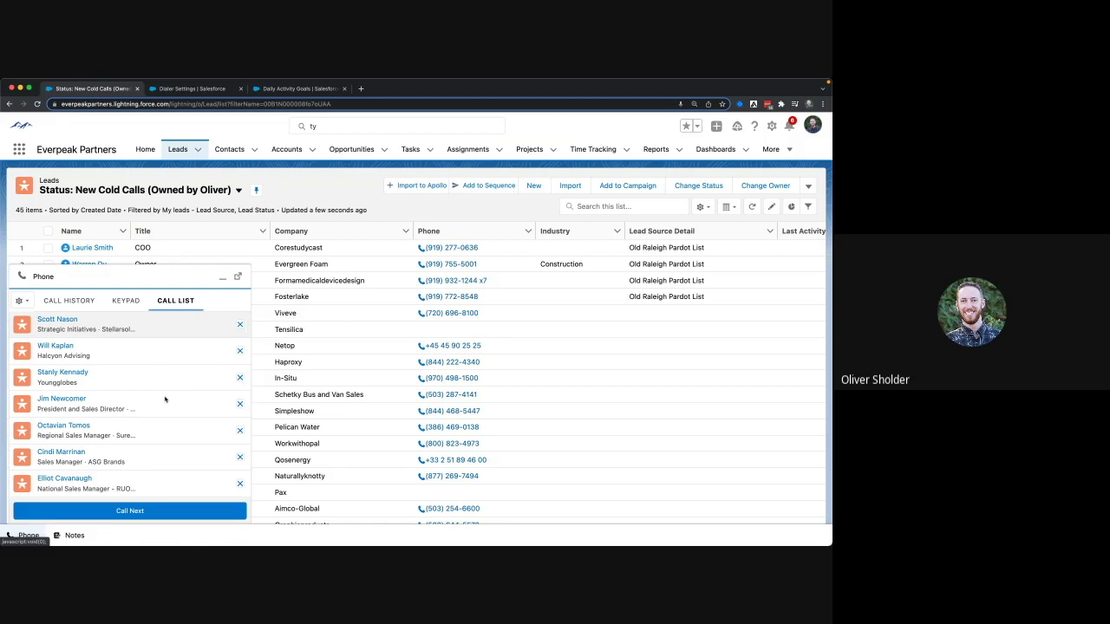
Select all 45 New Cold Calls leads and use Add to Call List to queue them.
{"action": "left_click", "coordinate": [104, 277]}
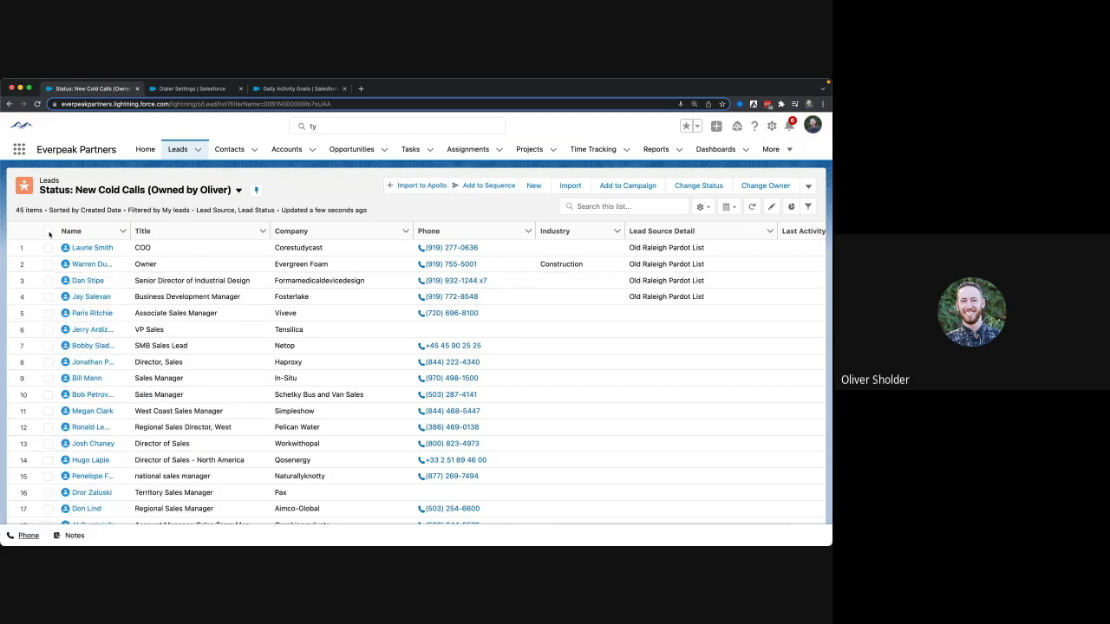
{"action": "left_click", "coordinate": [48, 230]}
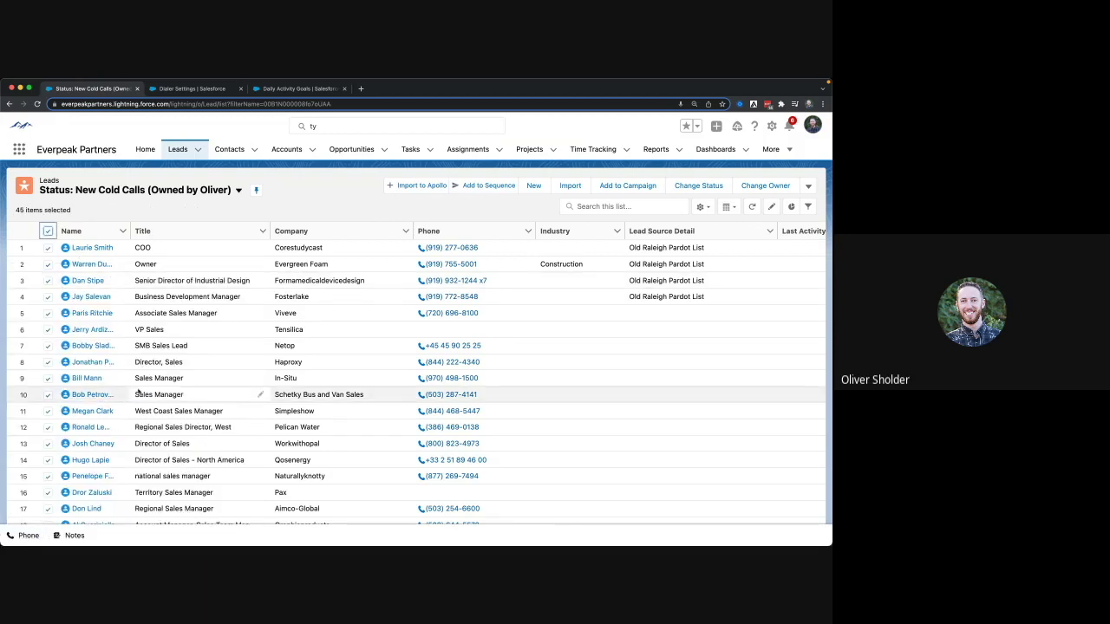
{"action": "scroll", "coordinate": [130, 384], "scroll_direction": "down", "scroll_amount": 1}
{"action": "scroll", "coordinate": [130, 385], "scroll_direction": "up", "scroll_amount": 1}
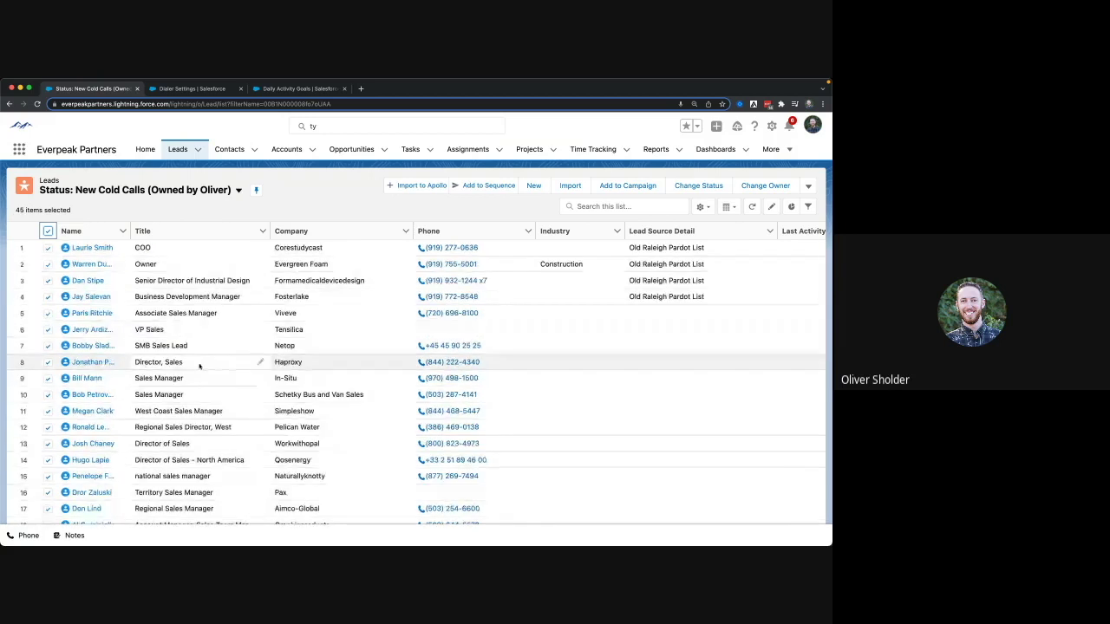
{"action": "left_click", "coordinate": [808, 186]}
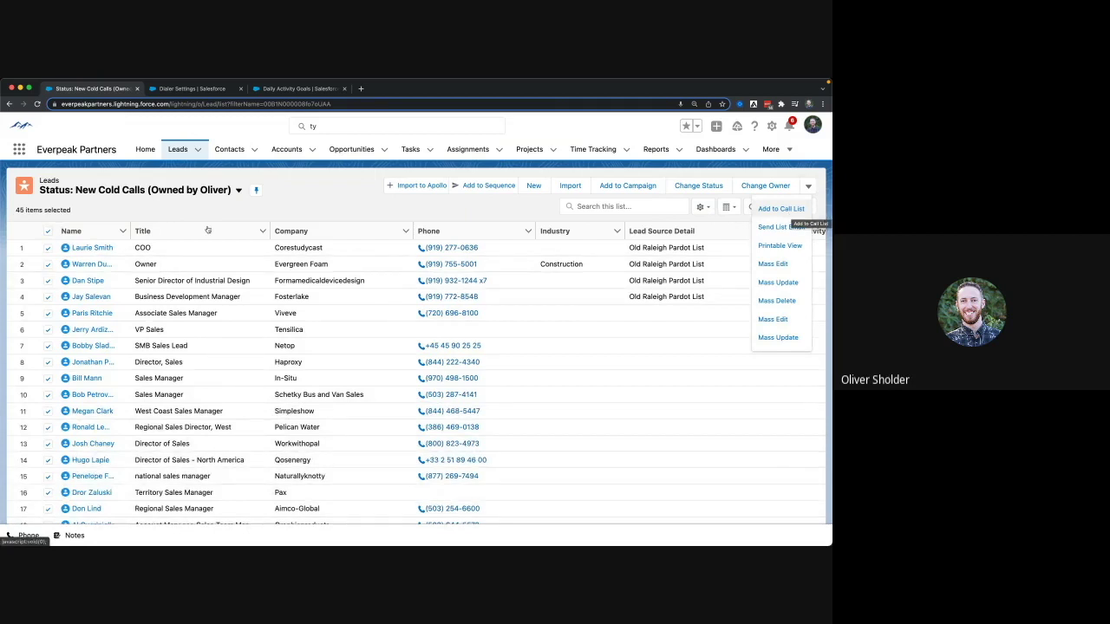
{"action": "left_click", "coordinate": [186, 210]}
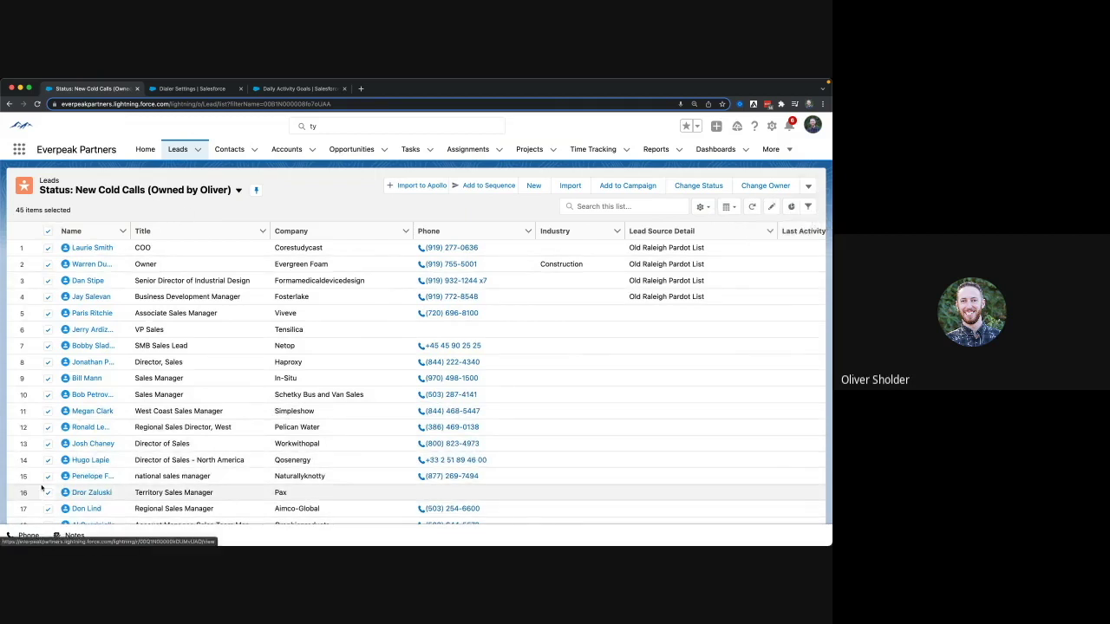
{"action": "left_click", "coordinate": [29, 534]}
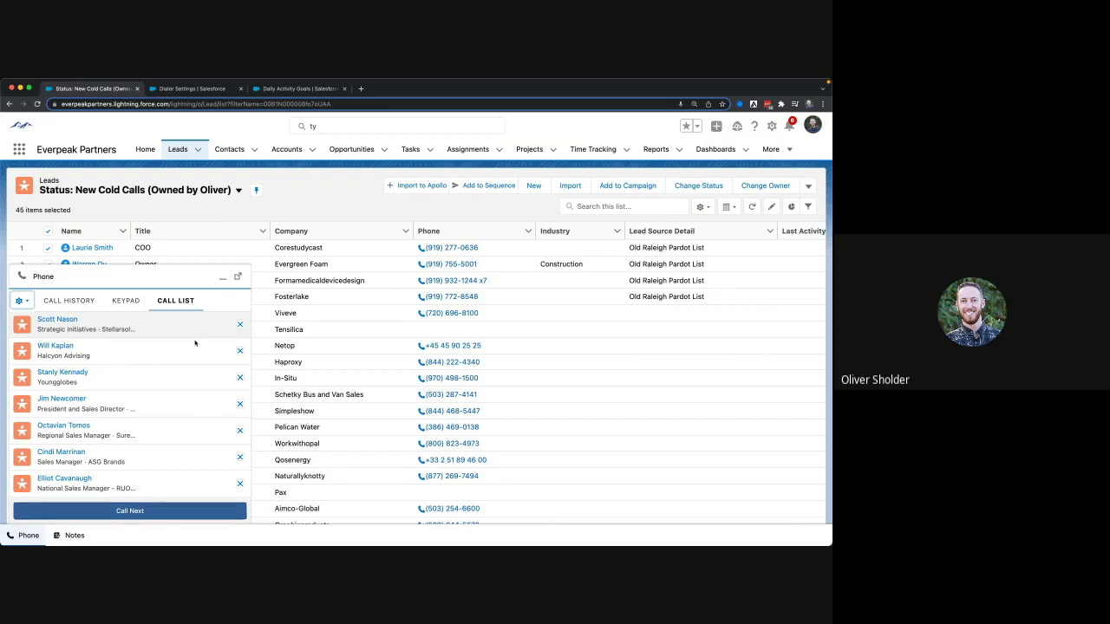
{"action": "left_click", "coordinate": [189, 286]}
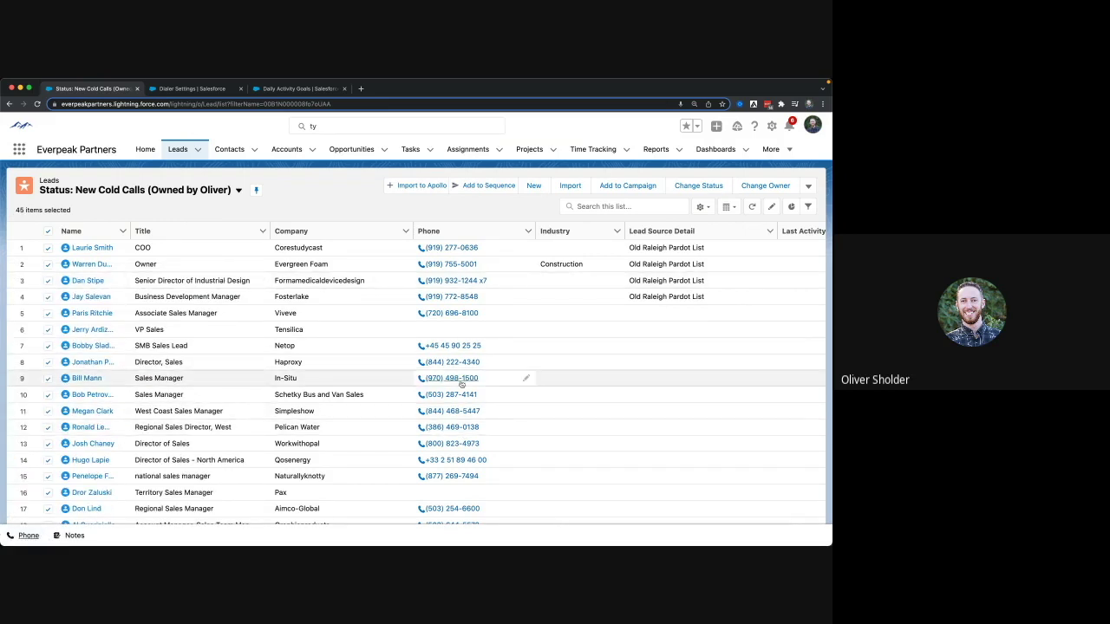
Call the Workwithopal sales director, note 'This is a test notes', and log it as Left Voicemail.
{"action": "left_click", "coordinate": [460, 446]}
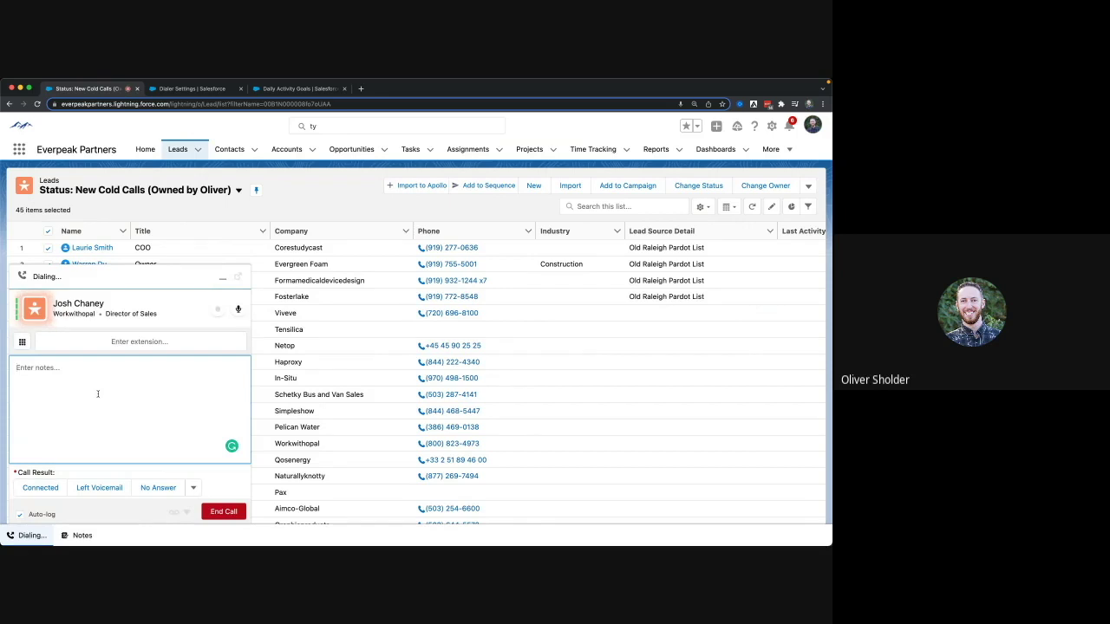
{"action": "type", "text": "This is a test notes"}
{"action": "triple_click", "coordinate": [81, 382]}
{"action": "left_click", "coordinate": [80, 381]}
{"action": "type", "text": "fasdfasdf"}
{"action": "left_click", "coordinate": [99, 487]}
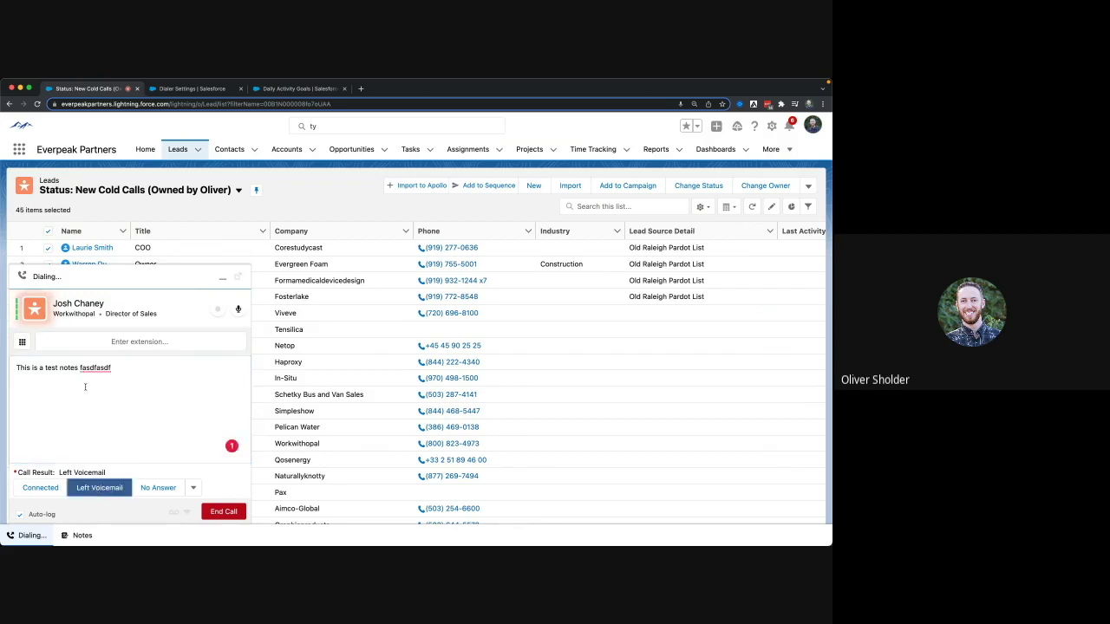
{"action": "left_click", "coordinate": [227, 511]}
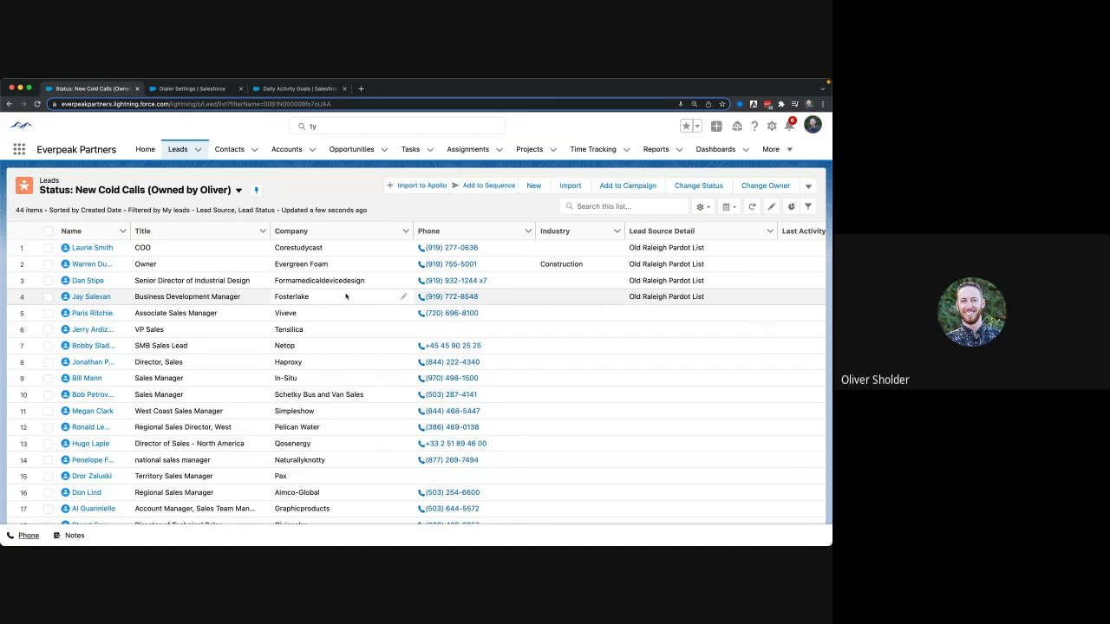
Open the just-called Workwithopal lead's record from recent calls and review its logged call details.
{"action": "left_click", "coordinate": [28, 536]}
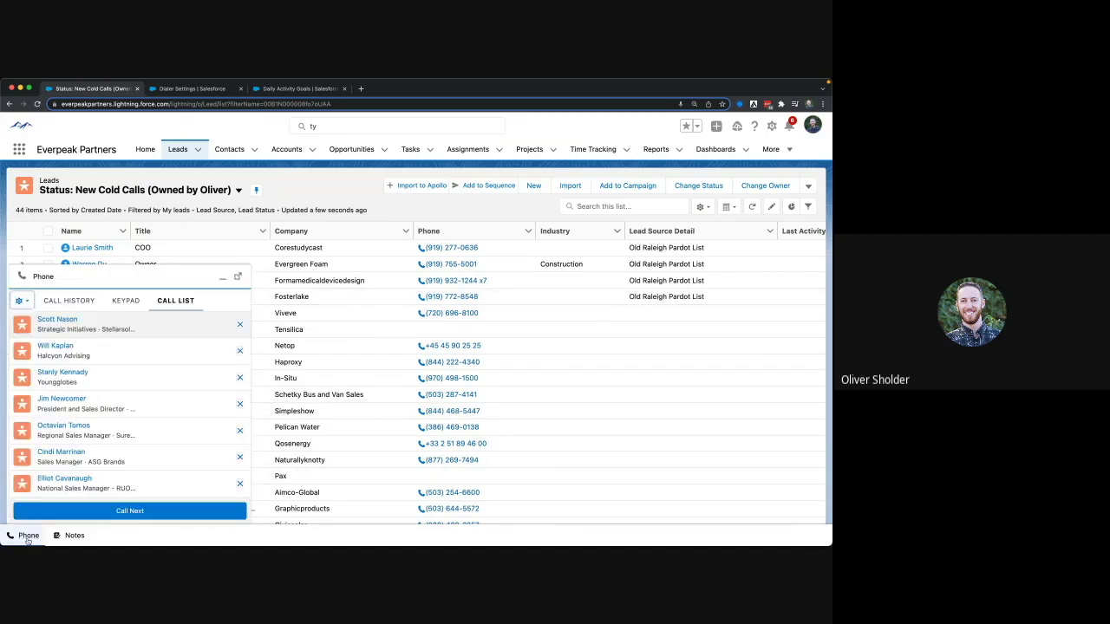
{"action": "left_click", "coordinate": [81, 303]}
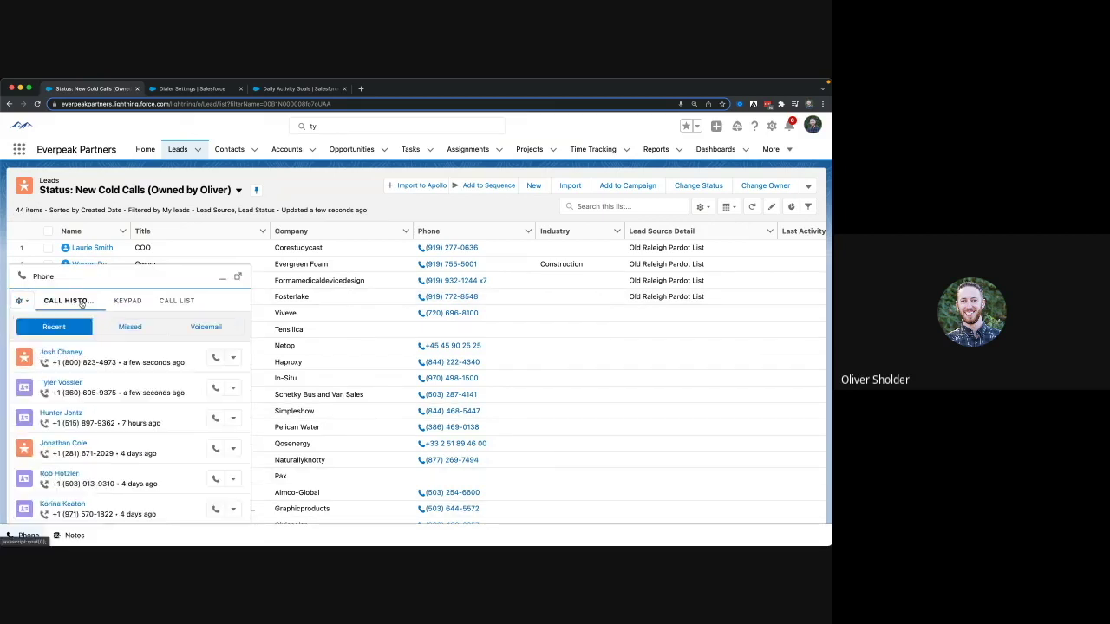
{"action": "left_click", "coordinate": [70, 353]}
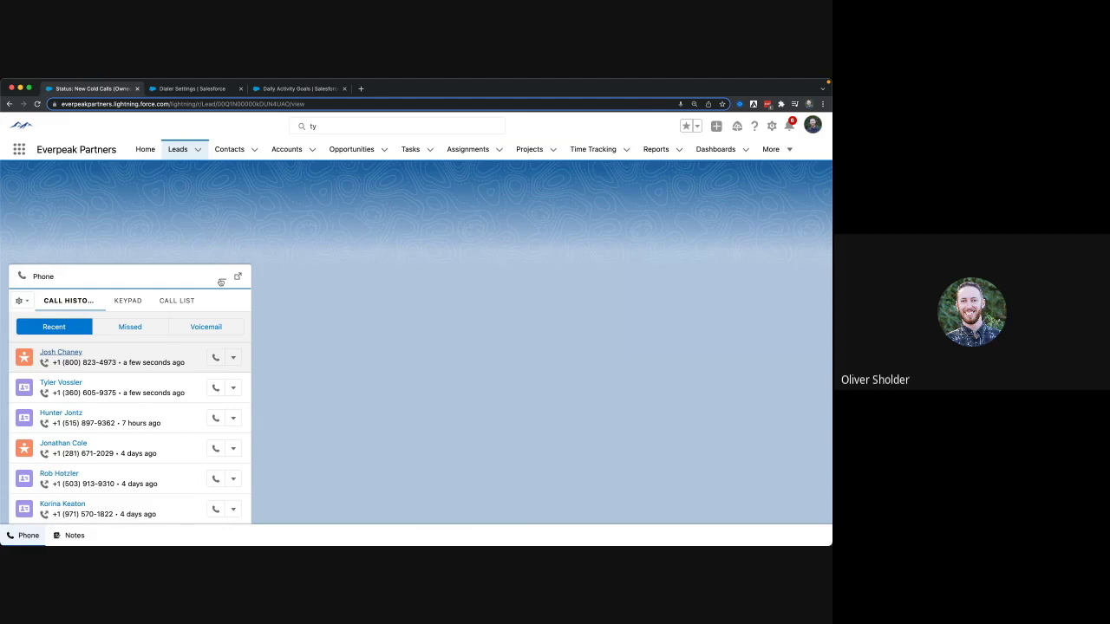
{"action": "left_click", "coordinate": [221, 282]}
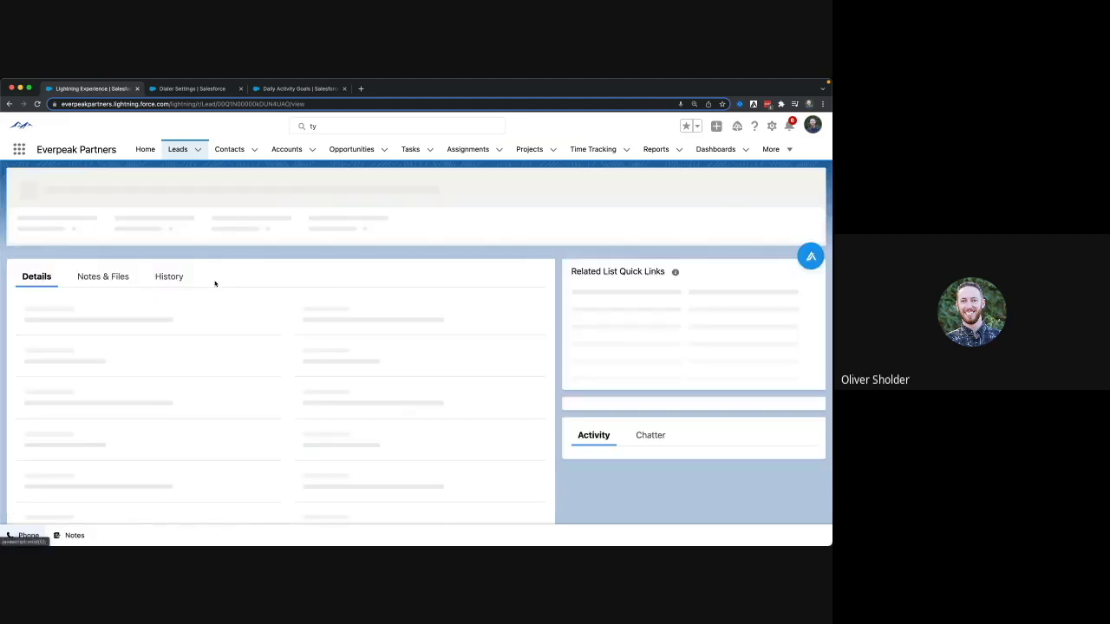
{"action": "scroll", "coordinate": [707, 398], "scroll_direction": "down", "scroll_amount": 5}
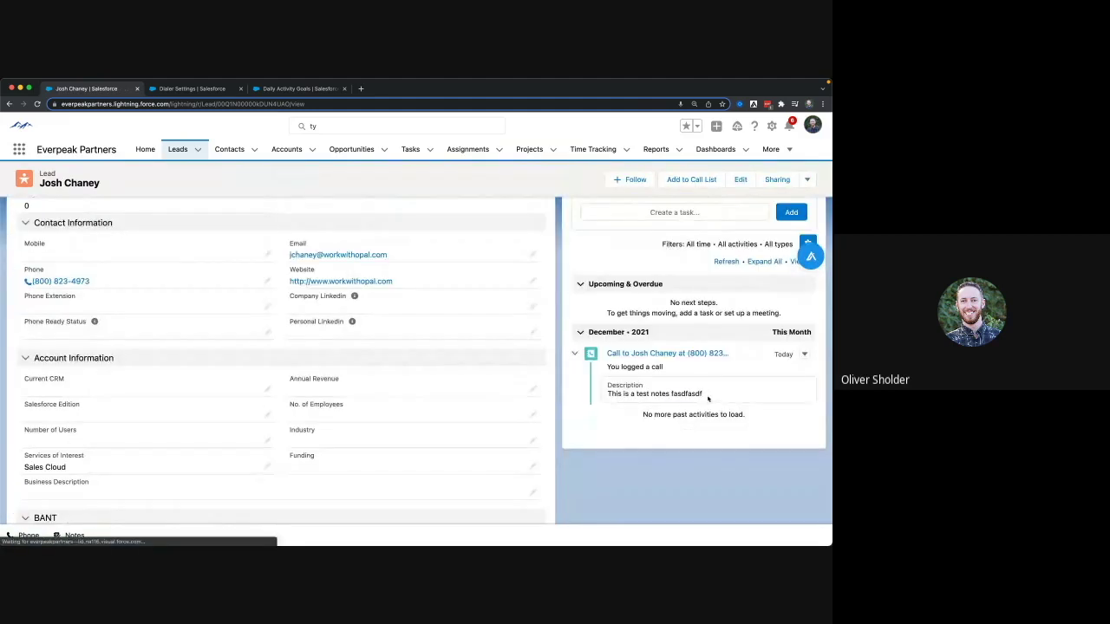
{"action": "left_click_drag", "start_coordinate": [708, 399], "coordinate": [612, 396]}
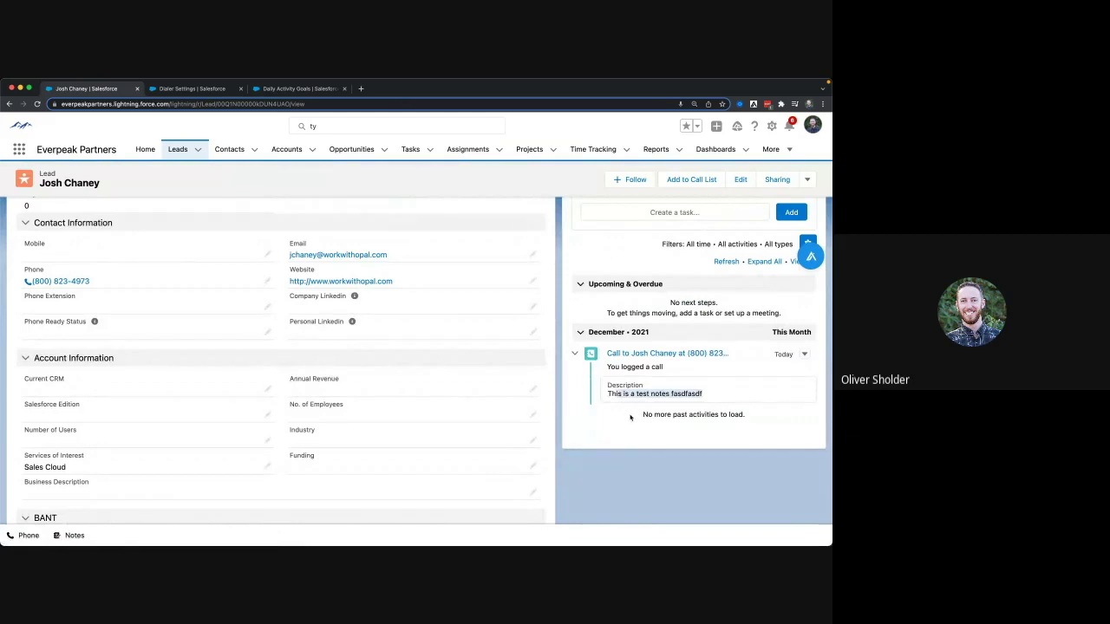
{"action": "left_click", "coordinate": [575, 357]}
{"action": "scroll", "coordinate": [572, 357], "scroll_direction": "up", "scroll_amount": 2}
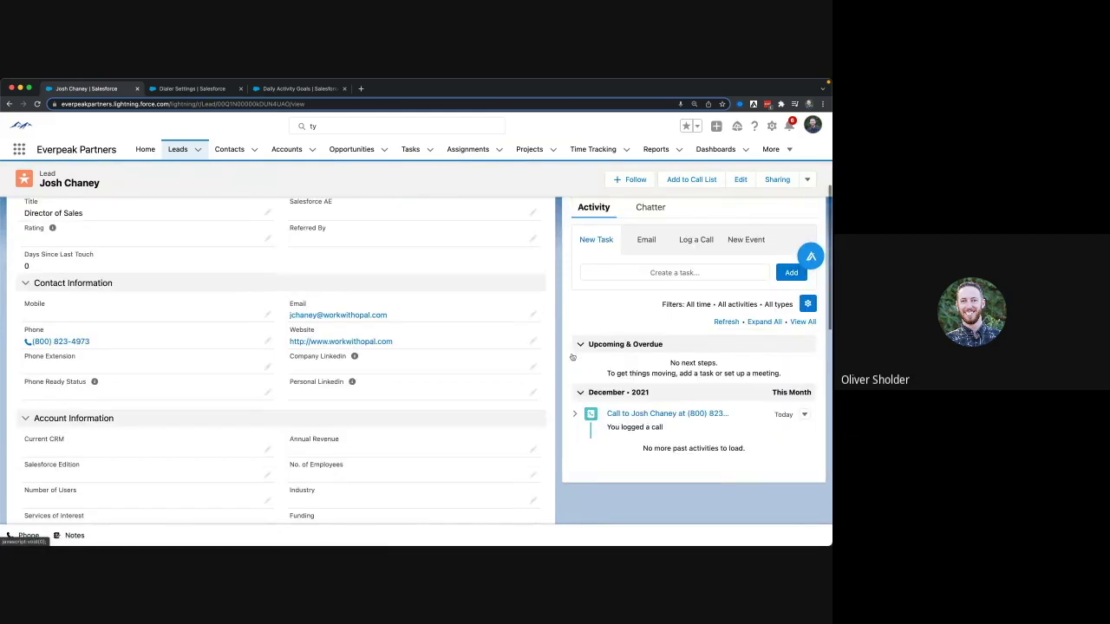
{"action": "scroll", "coordinate": [572, 357], "scroll_direction": "up", "scroll_amount": 1}
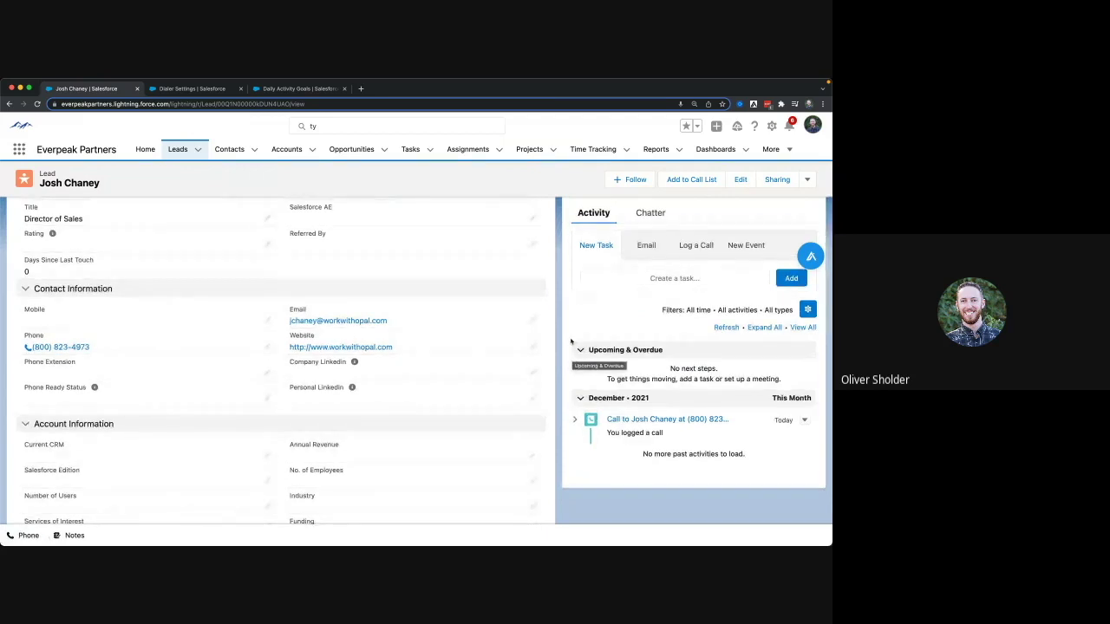
{"action": "scroll", "coordinate": [572, 347], "scroll_direction": "up", "scroll_amount": 2}
Start a Log a Call comment, then view the Daily Activity Goals dashboard showing 2 voice calls.
{"action": "left_click", "coordinate": [681, 320]}
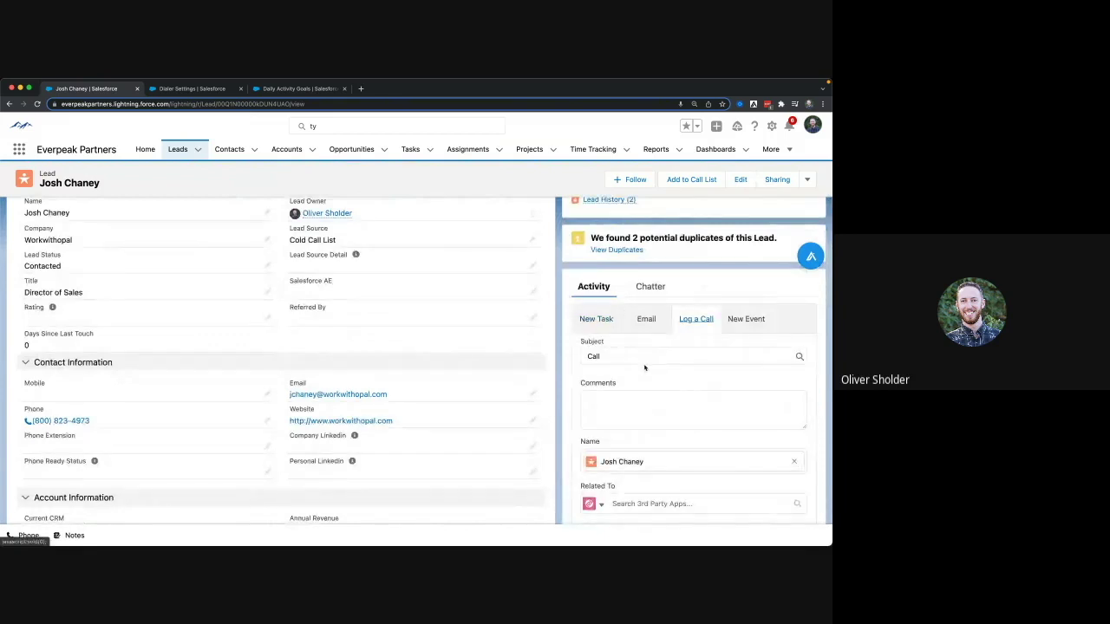
{"action": "left_click", "coordinate": [640, 391]}
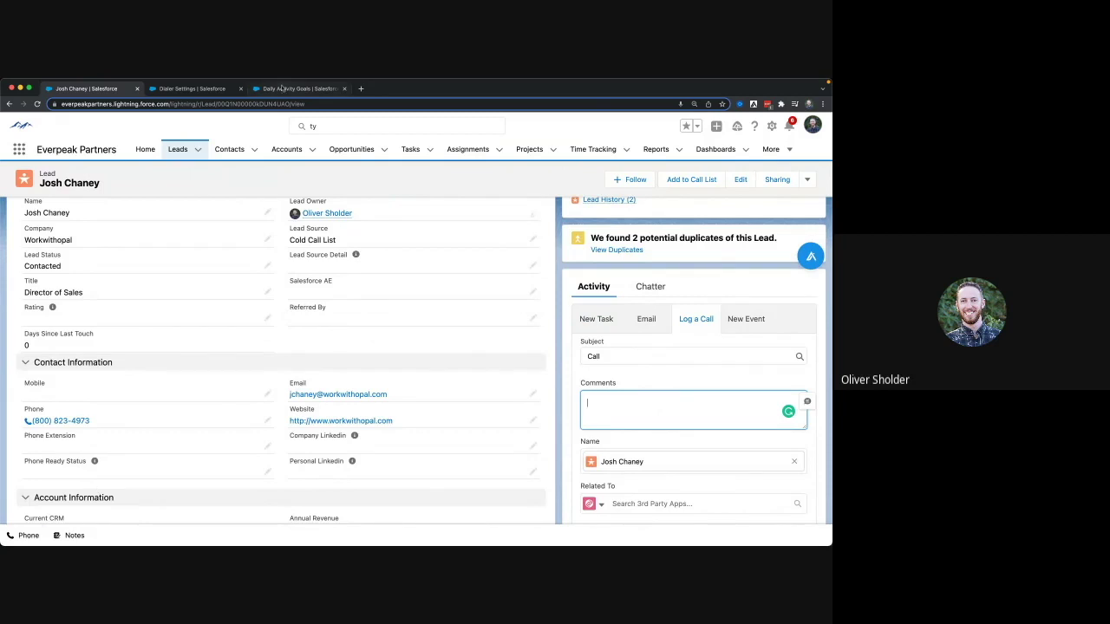
{"action": "left_click", "coordinate": [282, 89]}
{"action": "scroll", "coordinate": [351, 220], "scroll_direction": "down", "scroll_amount": 1}
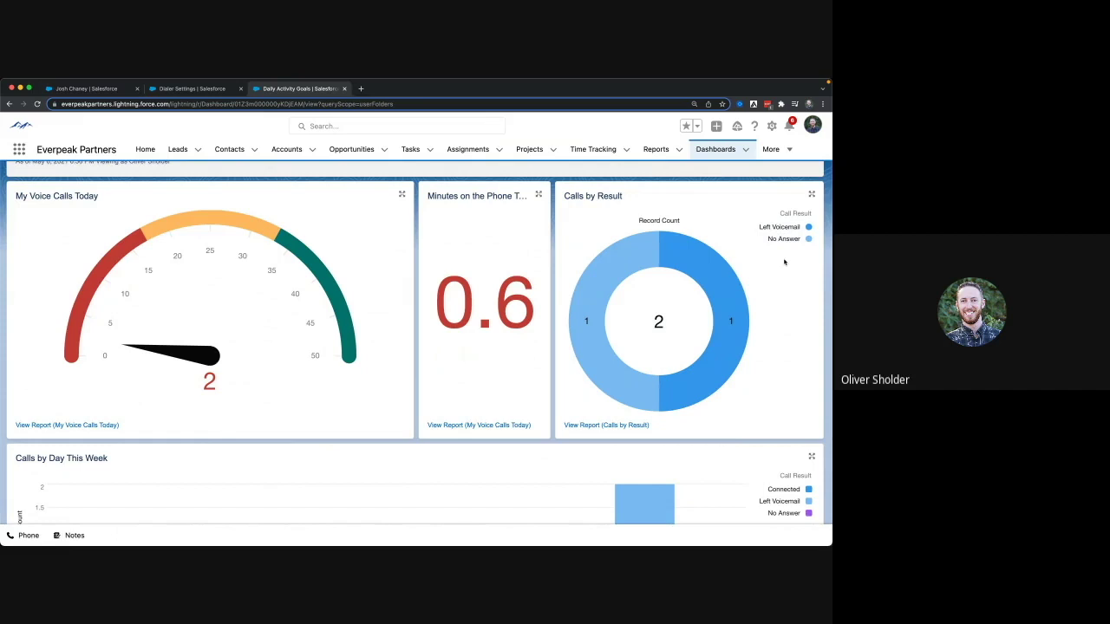
Review the Calls by Day This Week chart, then view the Dialer Settings page's enabled features.
{"action": "scroll", "coordinate": [786, 262], "scroll_direction": "down", "scroll_amount": 2}
{"action": "scroll", "coordinate": [421, 375], "scroll_direction": "down", "scroll_amount": 1}
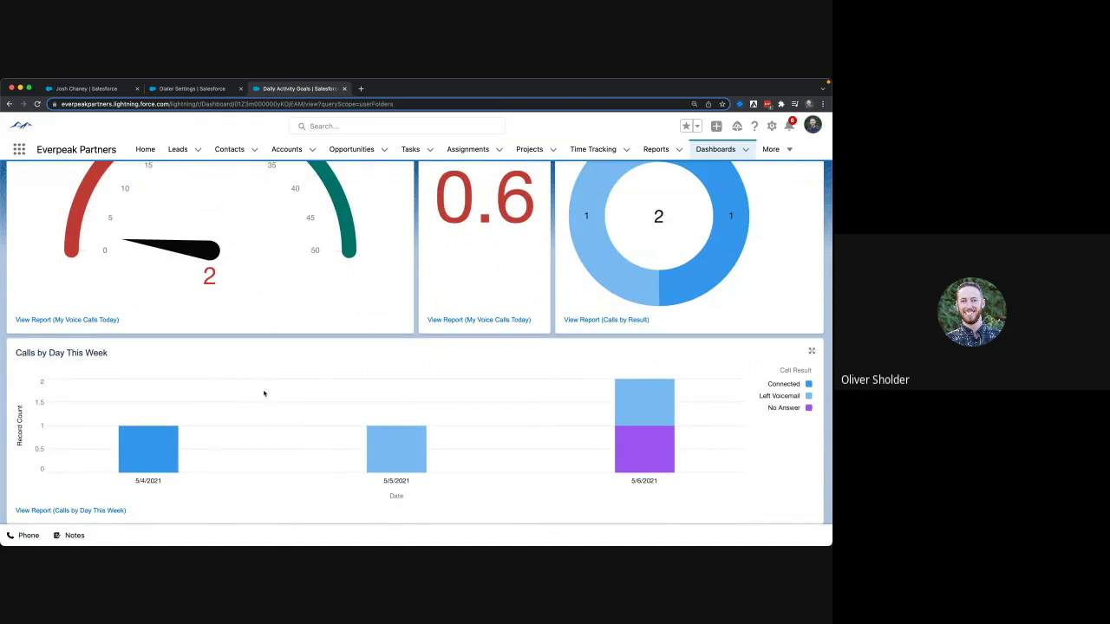
{"action": "left_click", "coordinate": [176, 88]}
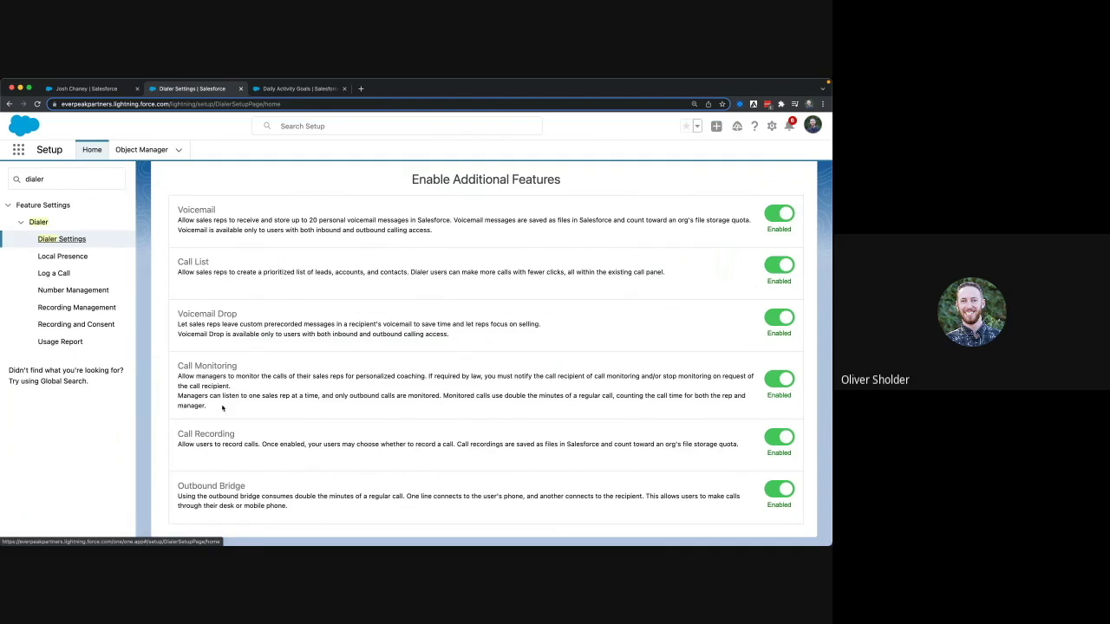
Switch between the lead and Dialer Settings tabs, ending on the Workwithopal lead record.
{"action": "left_click", "coordinate": [103, 90]}
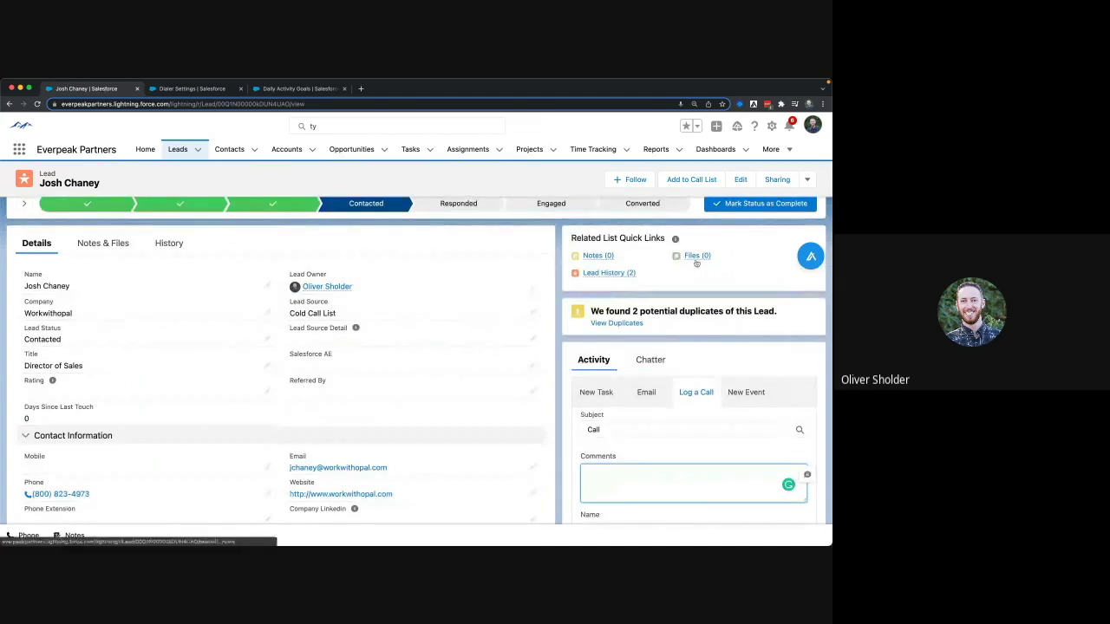
{"action": "left_click", "coordinate": [200, 88]}
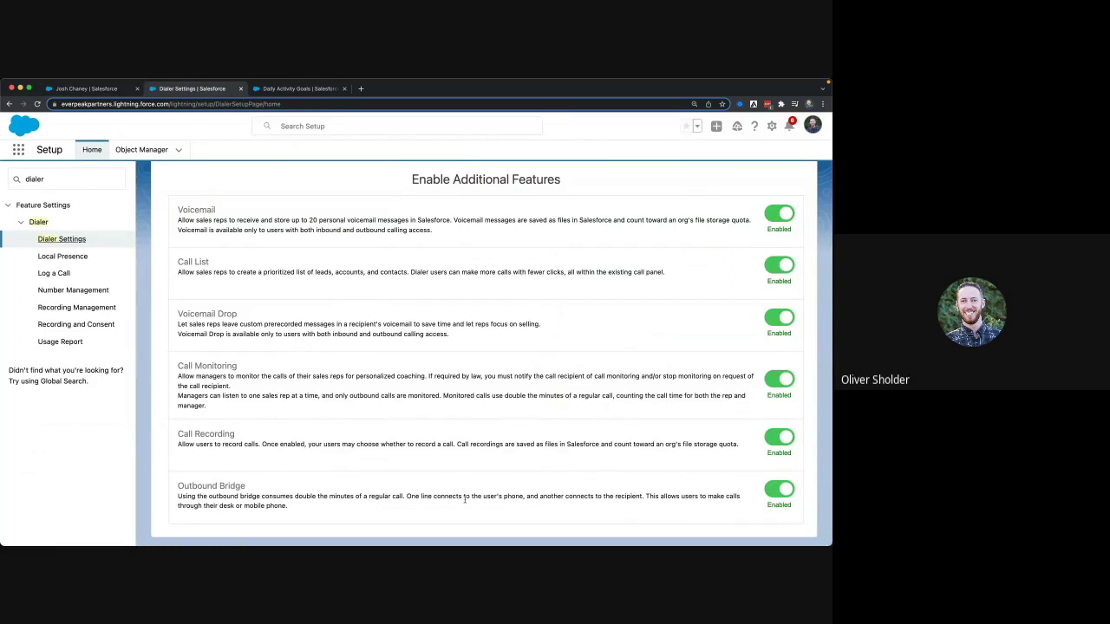
{"action": "left_click", "coordinate": [74, 90]}
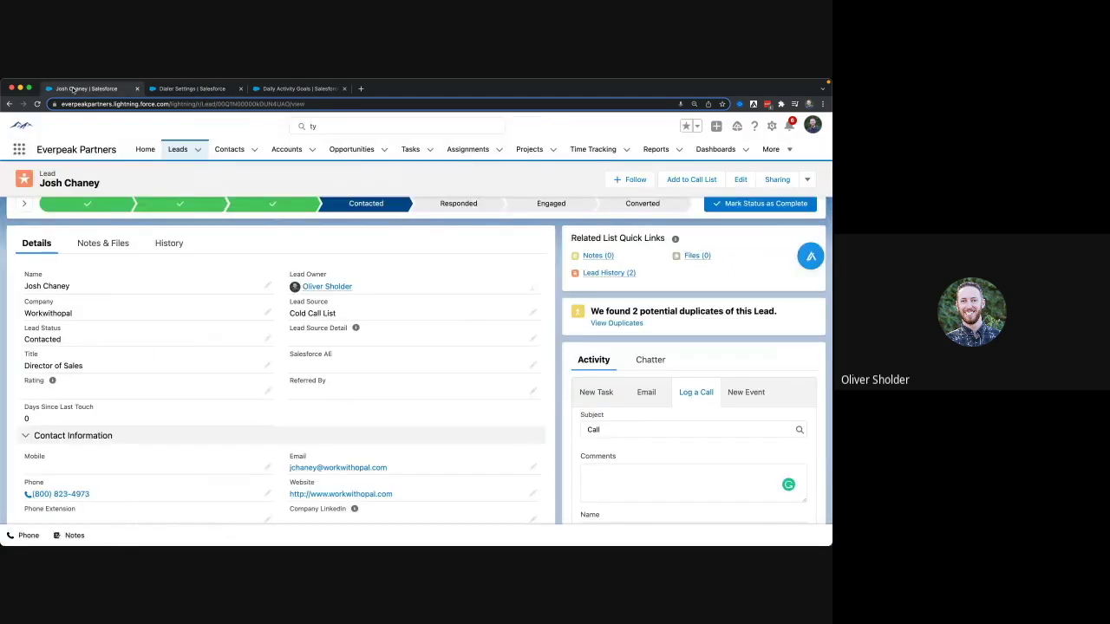
Open Voicemail Settings from the Phone panel's gear menu to see the greeting and six drop messages.
{"action": "left_click", "coordinate": [27, 536]}
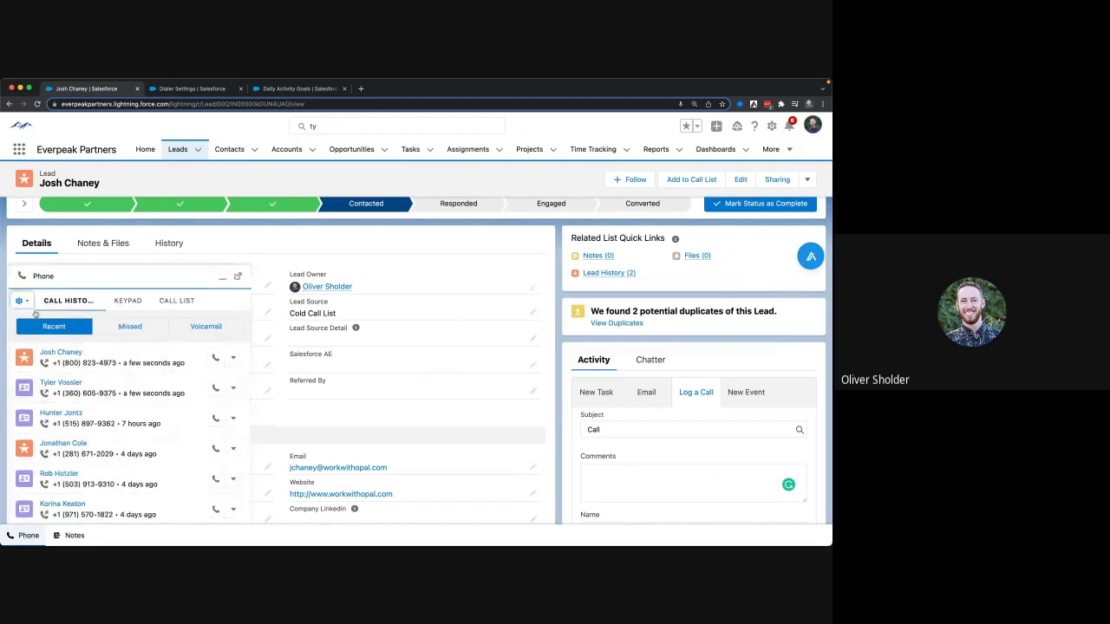
{"action": "left_click", "coordinate": [24, 300]}
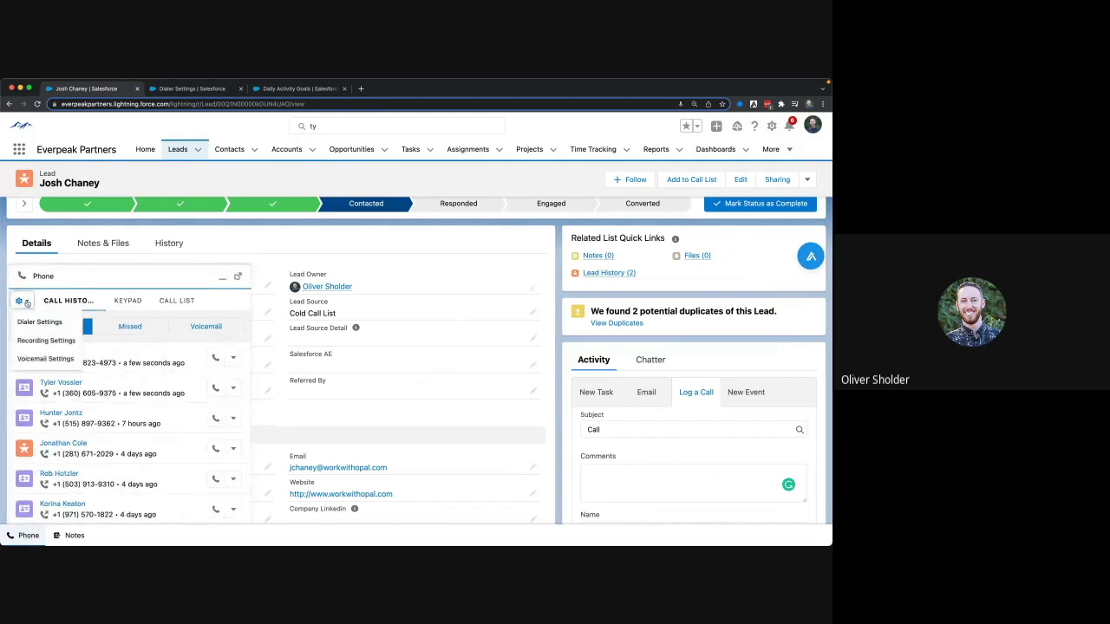
{"action": "left_click", "coordinate": [58, 357]}
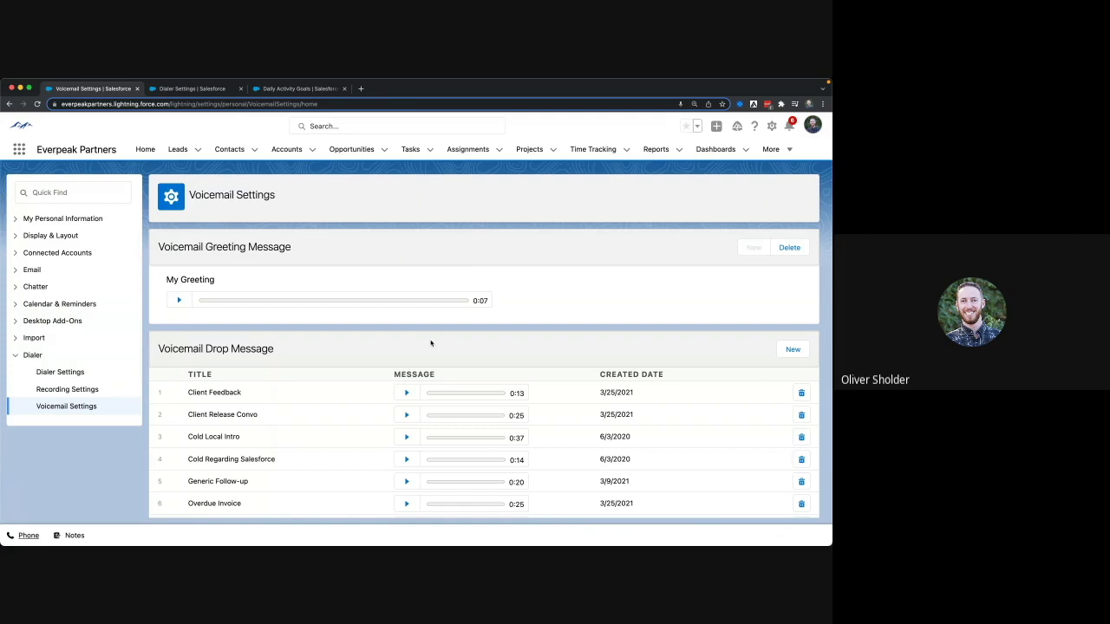
Play the Overdue Invoice voicemail drop to 0:05, pause it, then show the dialer's recent call history.
{"action": "scroll", "coordinate": [404, 330], "scroll_direction": "down", "scroll_amount": 2}
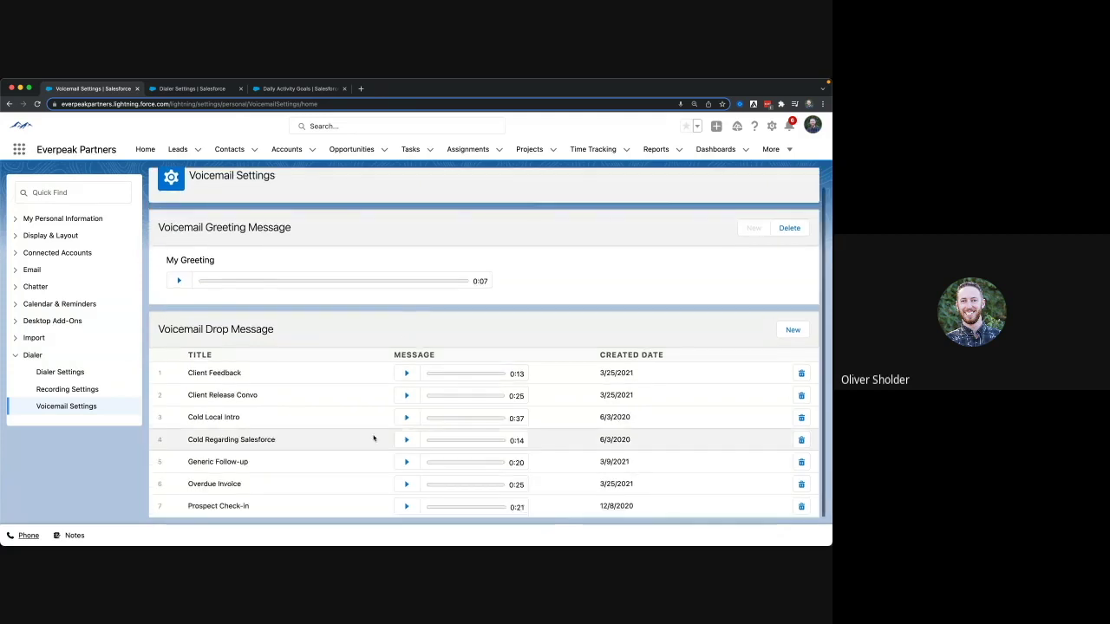
{"action": "left_click", "coordinate": [407, 484]}
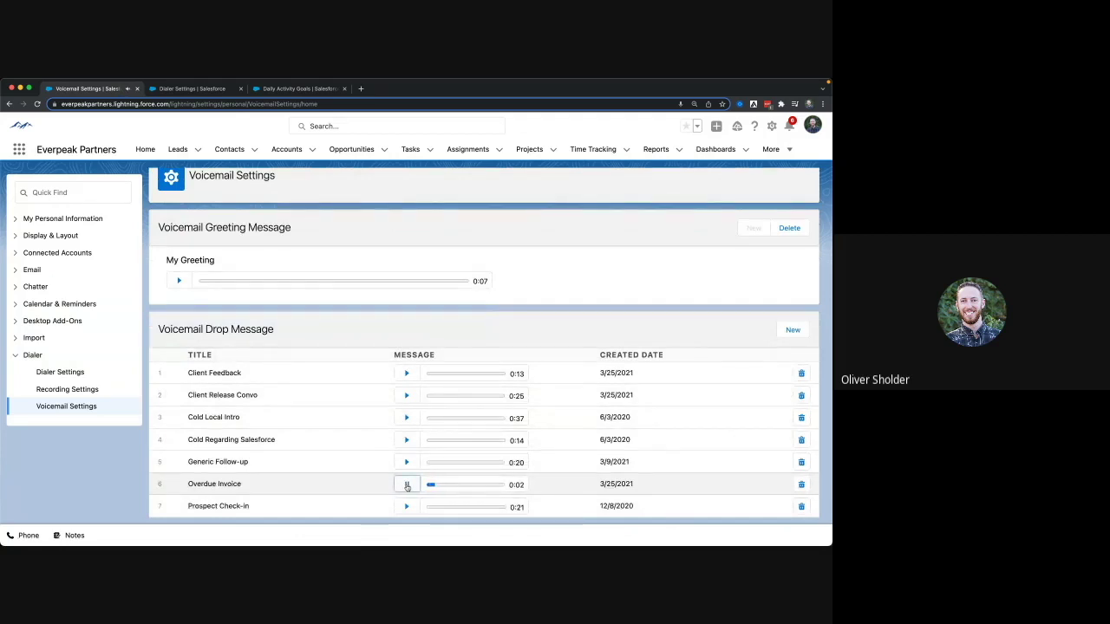
{"action": "left_click", "coordinate": [407, 486]}
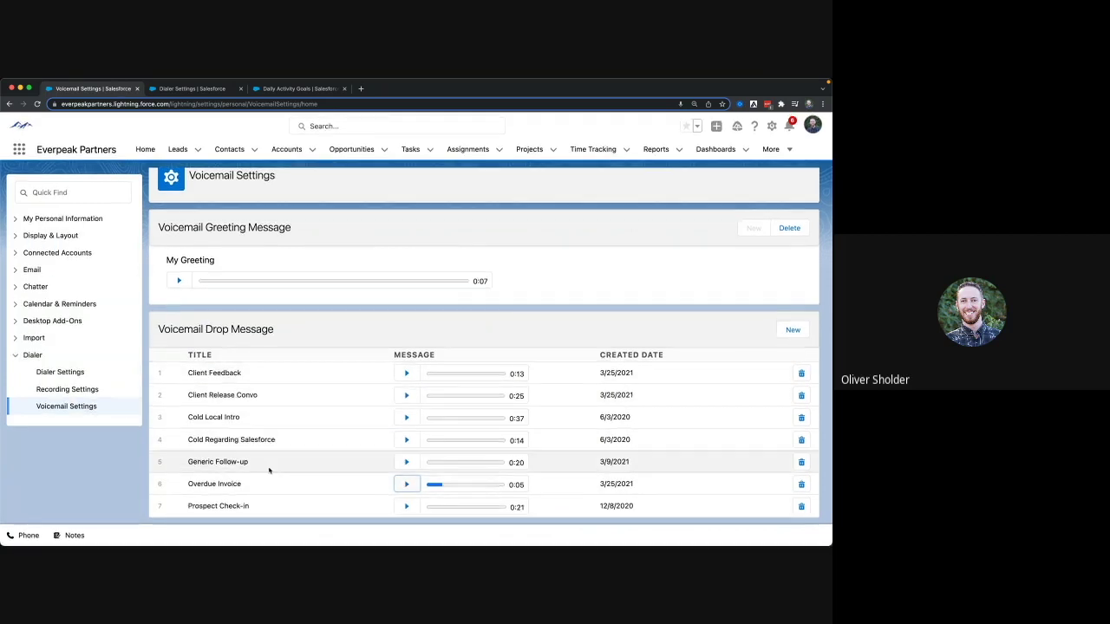
{"action": "left_click", "coordinate": [29, 538]}
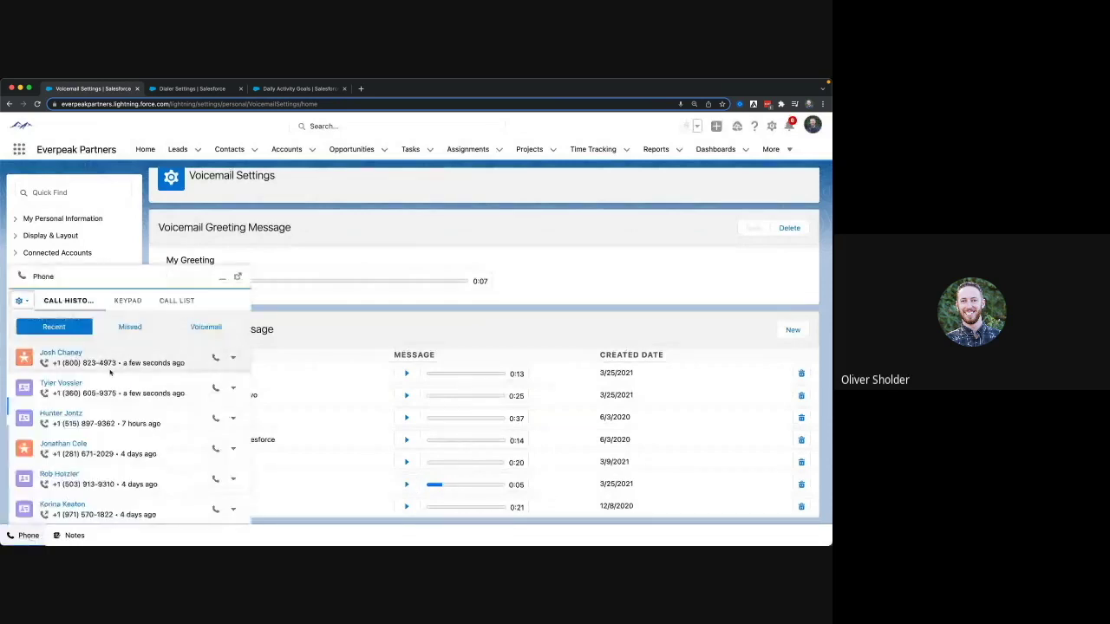
Call back the top Recent lead, set its Call Result to Left Voicemail, and minimize the dialer.
{"action": "left_click", "coordinate": [218, 358]}
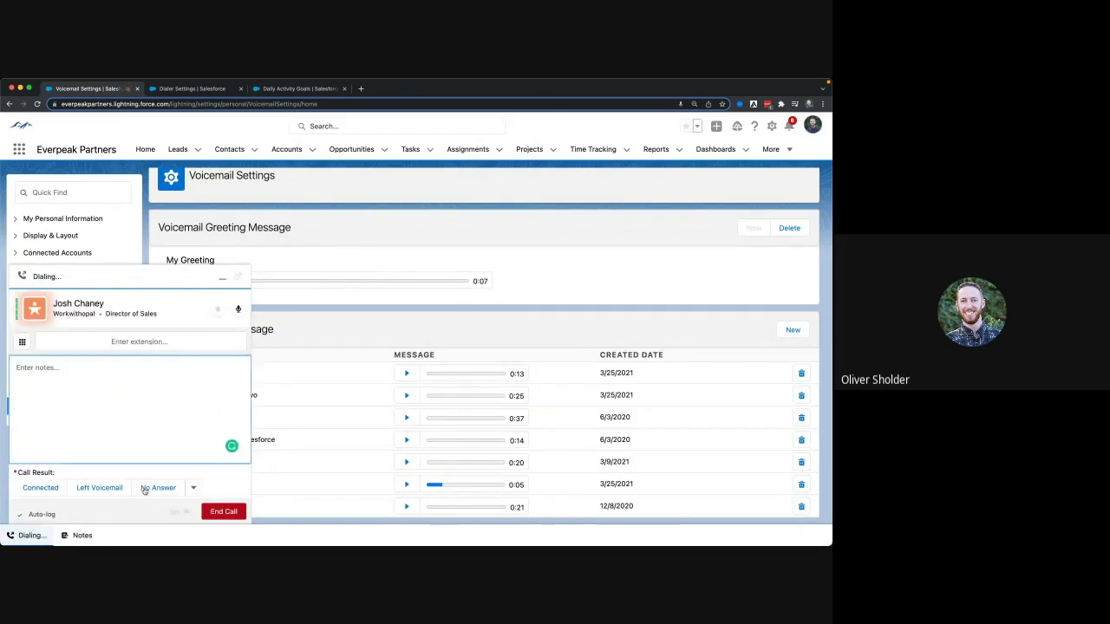
{"action": "left_click", "coordinate": [194, 489]}
{"action": "left_click", "coordinate": [194, 489]}
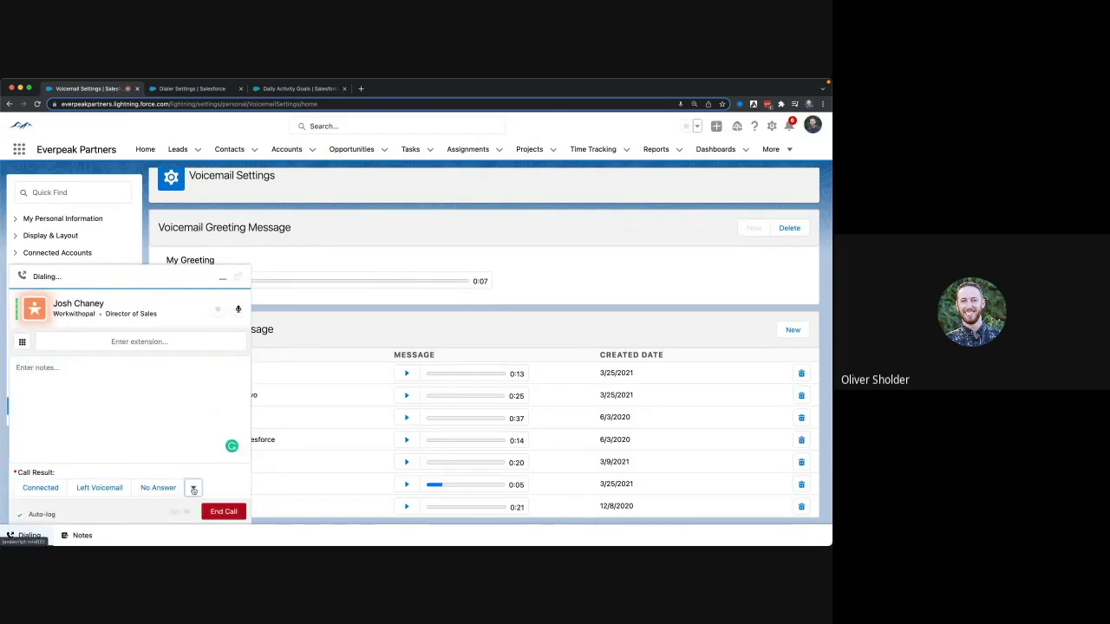
{"action": "left_click", "coordinate": [113, 491]}
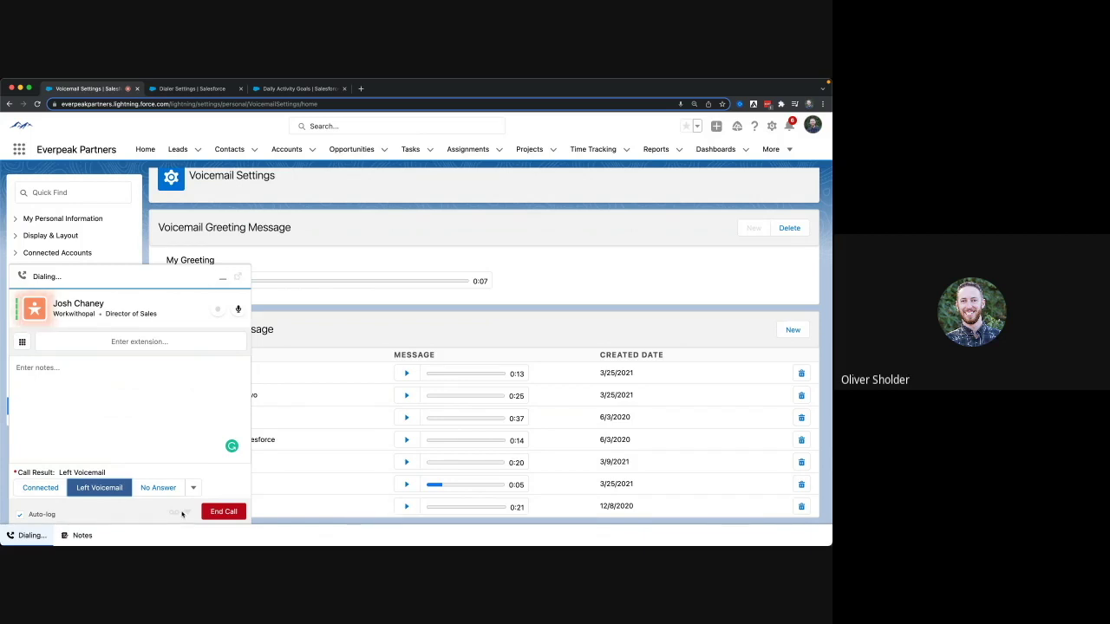
{"action": "scroll", "coordinate": [296, 309], "scroll_direction": "down", "scroll_amount": 1}
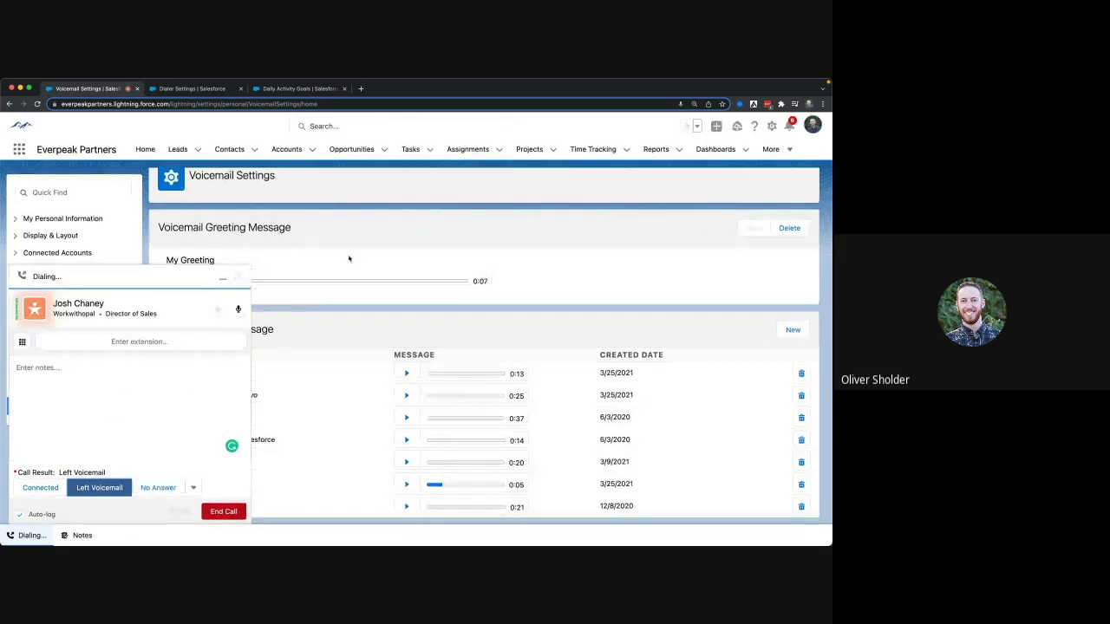
{"action": "left_click", "coordinate": [223, 278]}
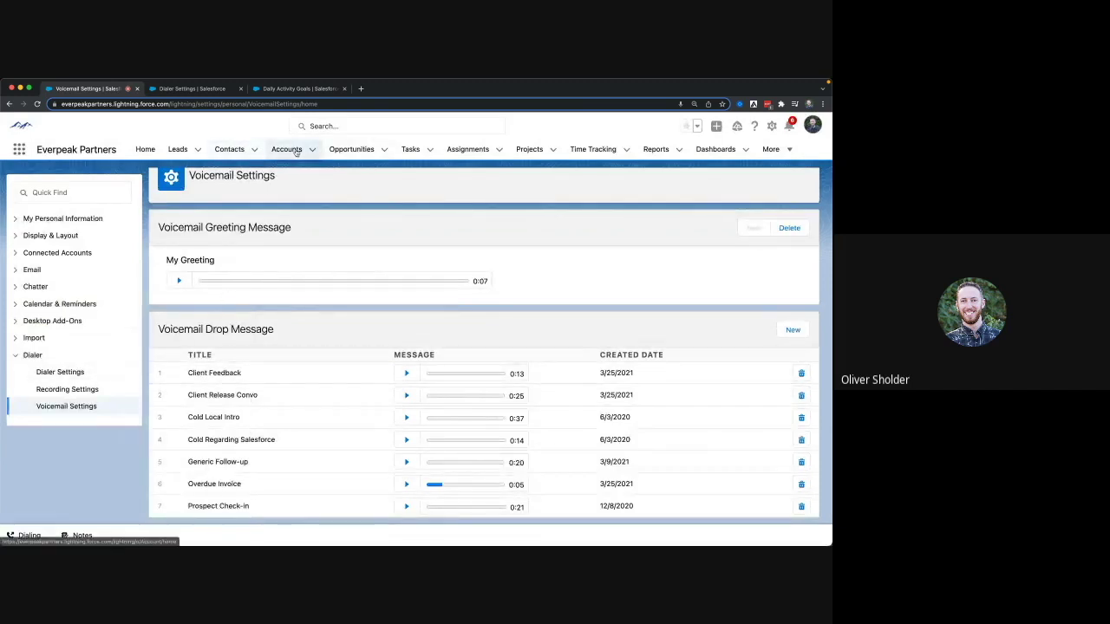
Check Recording Settings, then open the called lead's record from the active call card.
{"action": "left_click", "coordinate": [100, 391]}
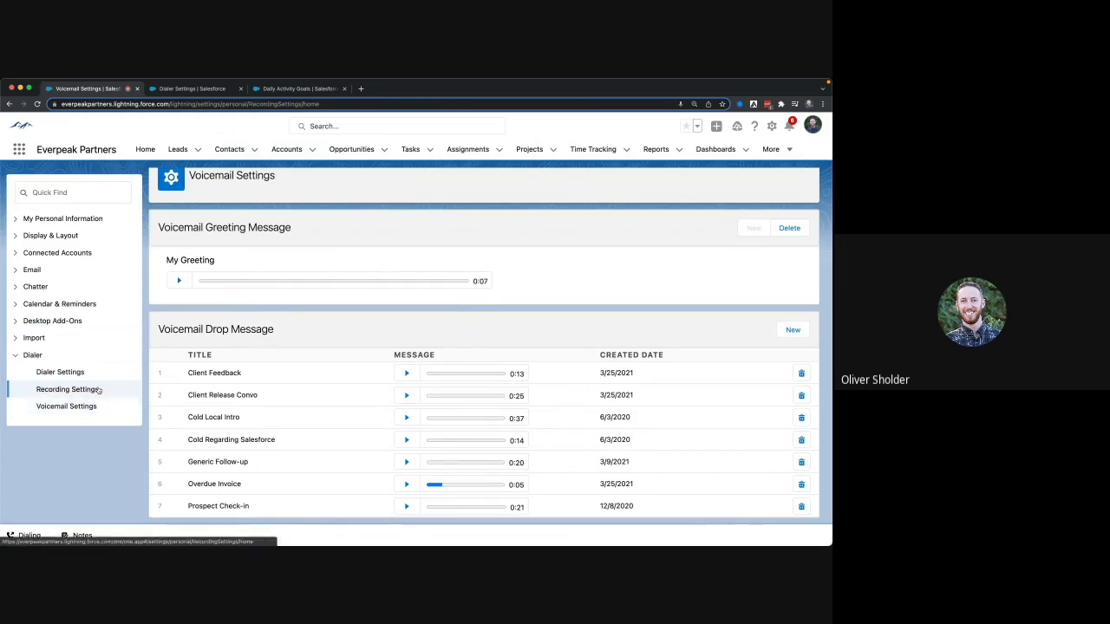
{"action": "left_click", "coordinate": [28, 535]}
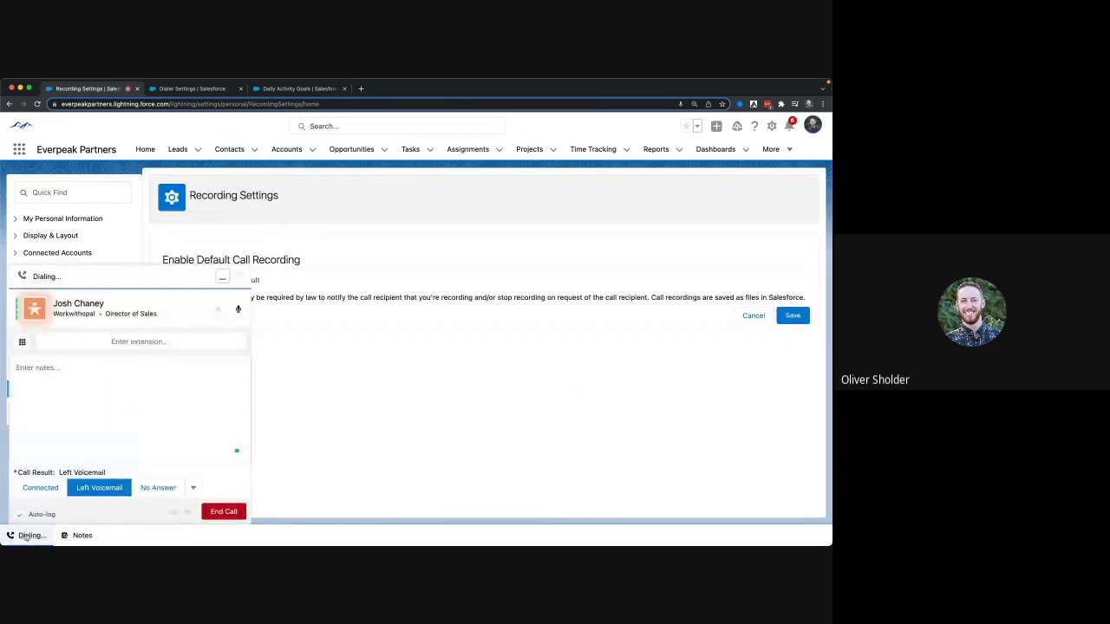
{"action": "left_click", "coordinate": [69, 307]}
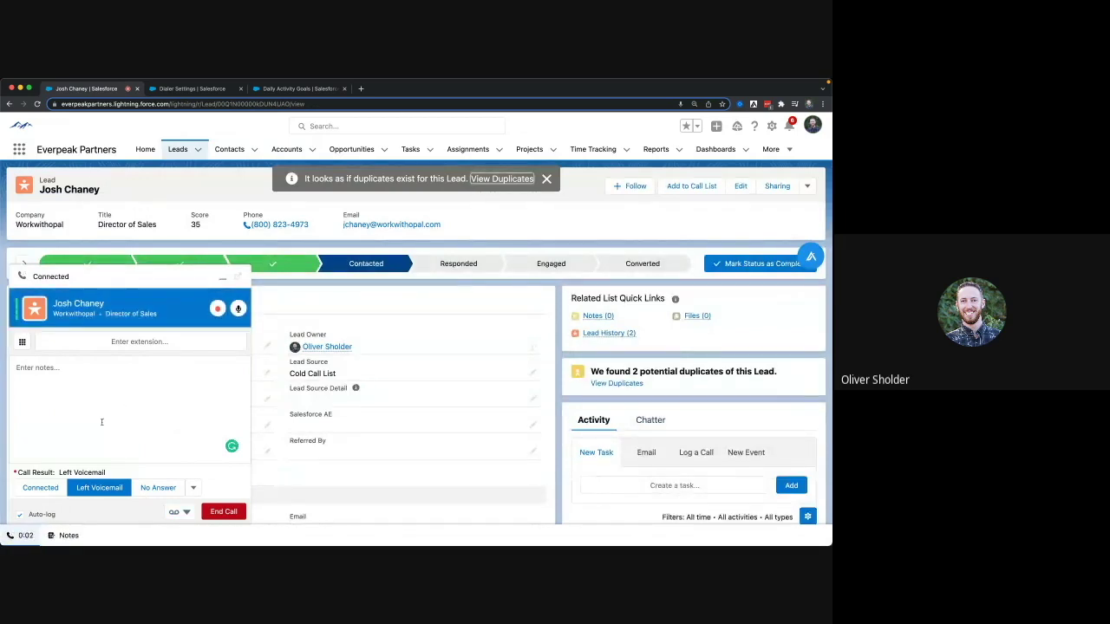
Drop a prerecorded voicemail message into the call, set result No Answer, and end and log it.
{"action": "left_click", "coordinate": [70, 384]}
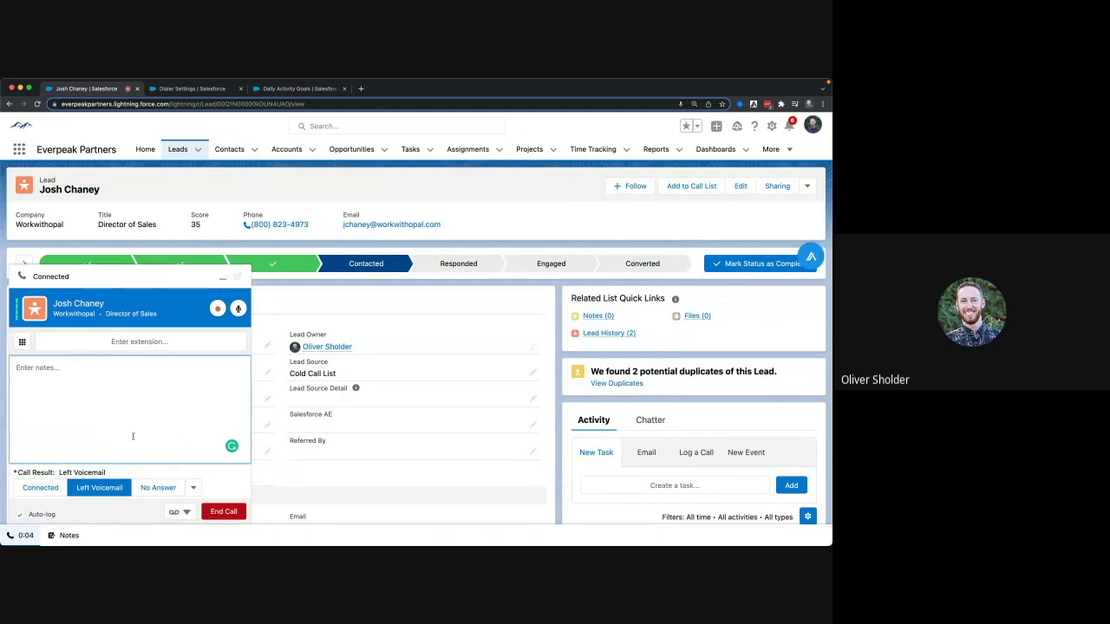
{"action": "left_click", "coordinate": [180, 512]}
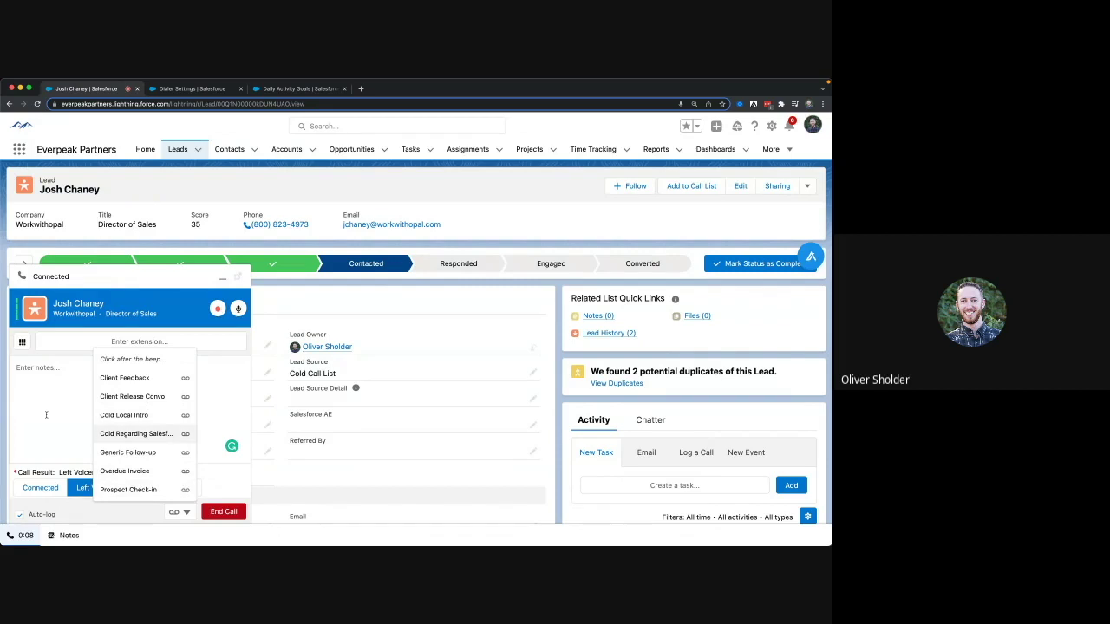
{"action": "left_click", "coordinate": [173, 493]}
{"action": "left_click", "coordinate": [172, 492]}
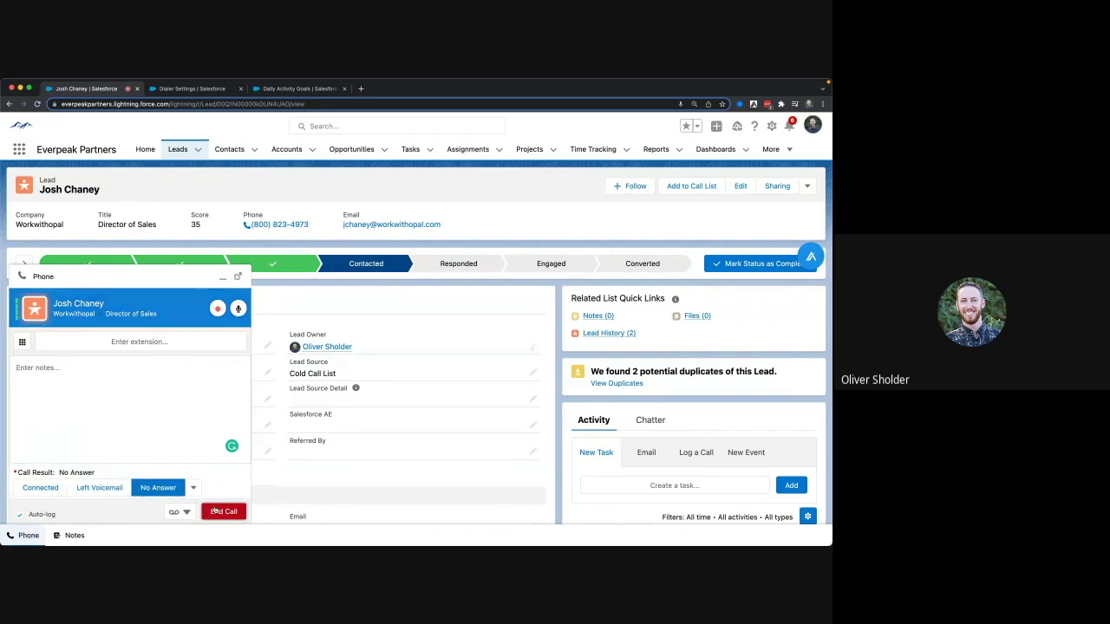
{"action": "left_click", "coordinate": [223, 511]}
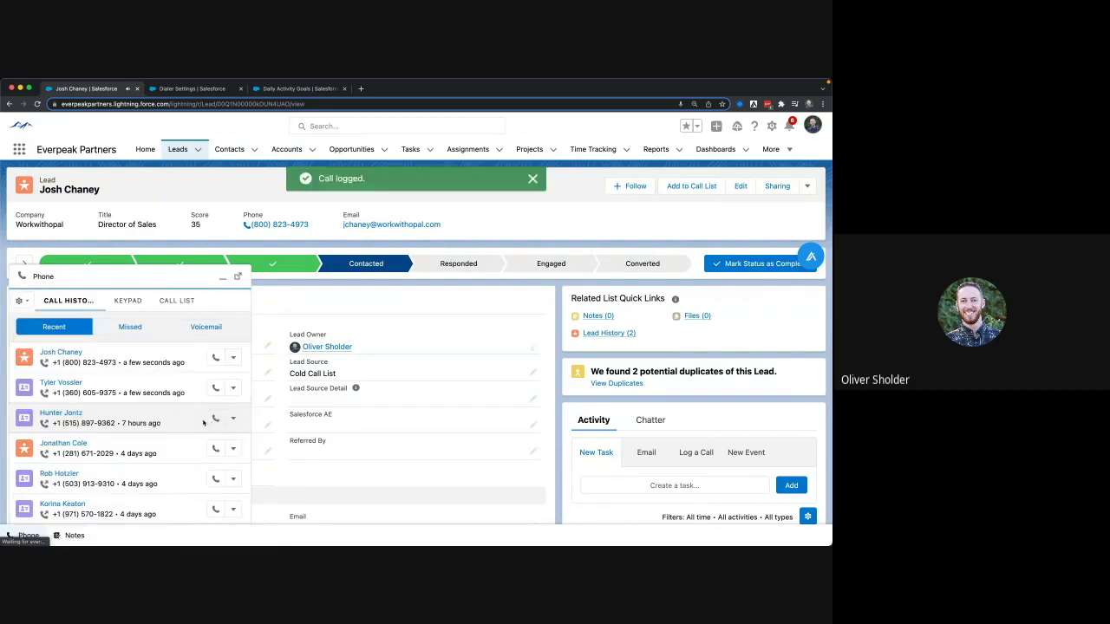
Bring the lead's Activity timeline into view and confirm the new call in the Phone utility's Call History.
{"action": "scroll", "coordinate": [169, 288], "scroll_direction": "down", "scroll_amount": 5}
{"action": "left_click", "coordinate": [165, 283]}
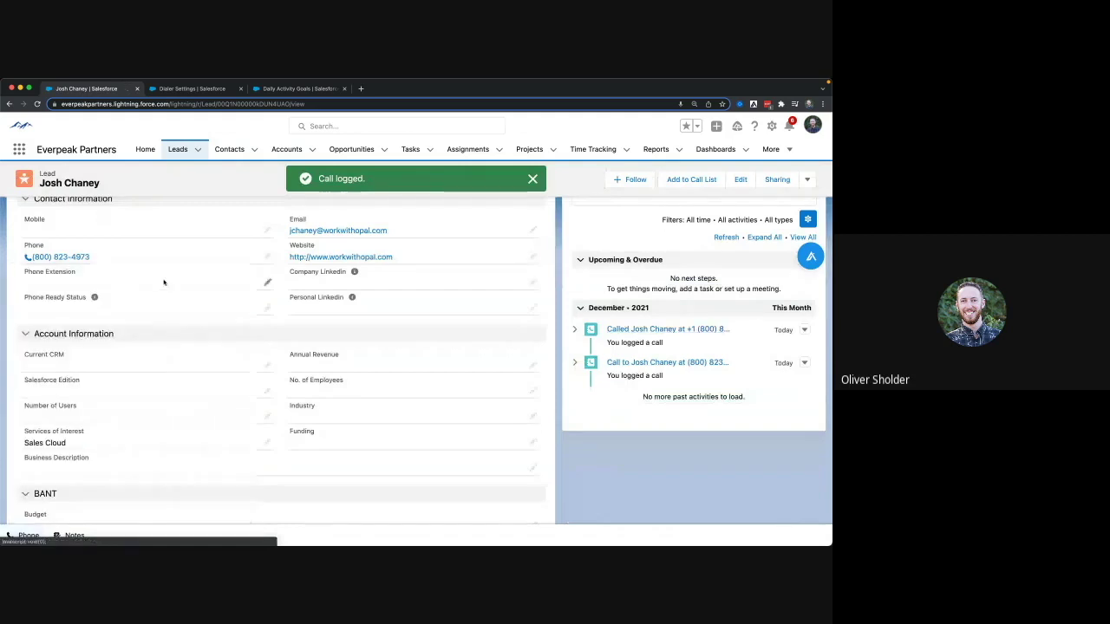
{"action": "left_click", "coordinate": [27, 535]}
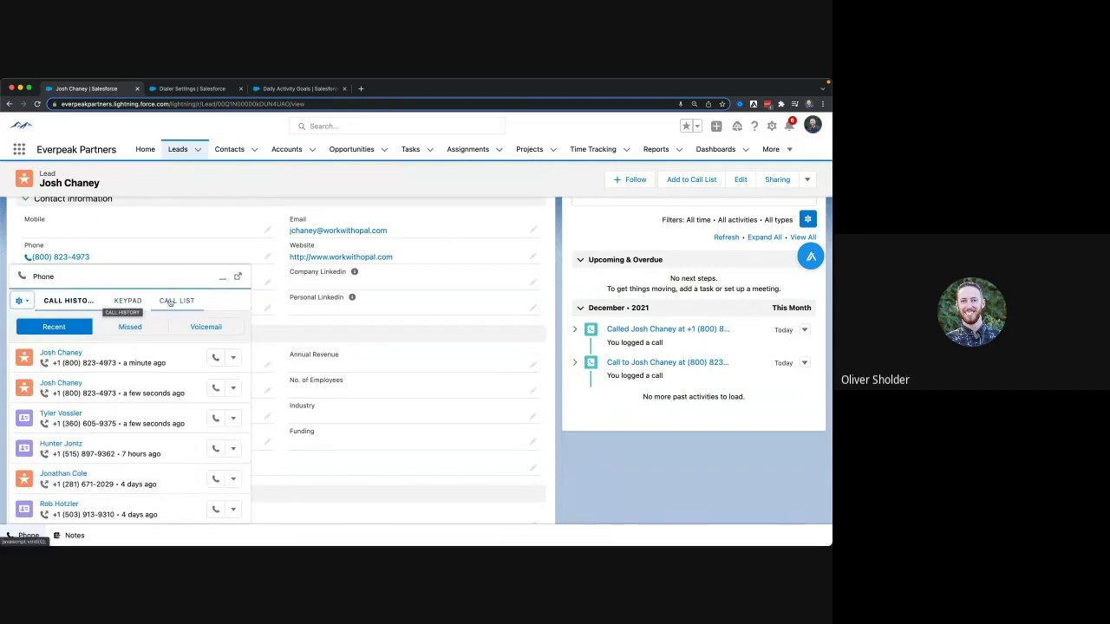
{"action": "left_click", "coordinate": [223, 276]}
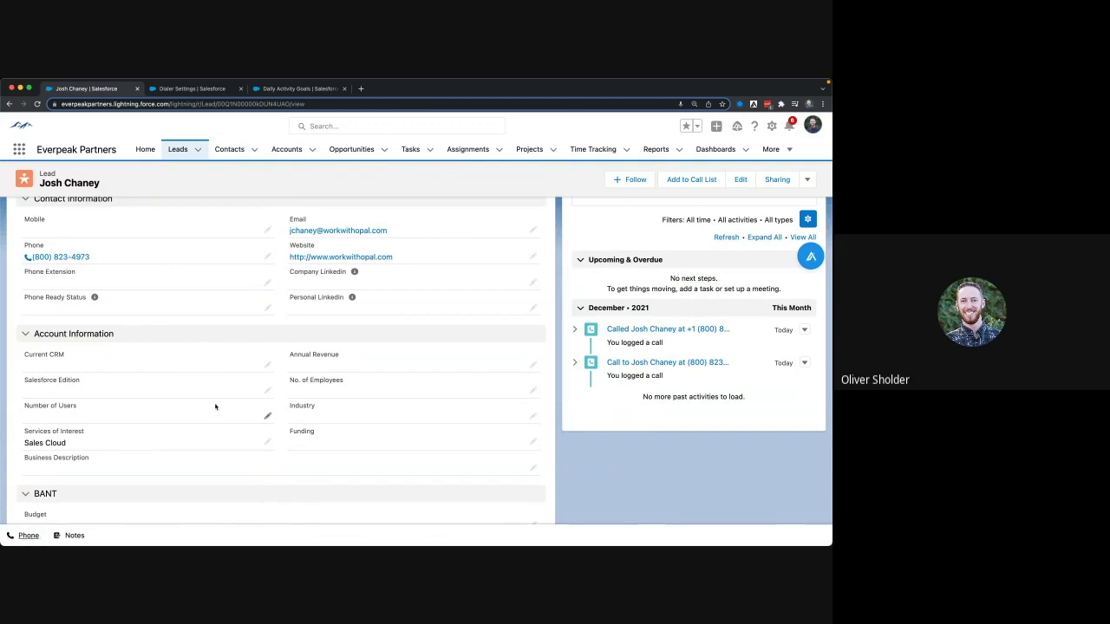